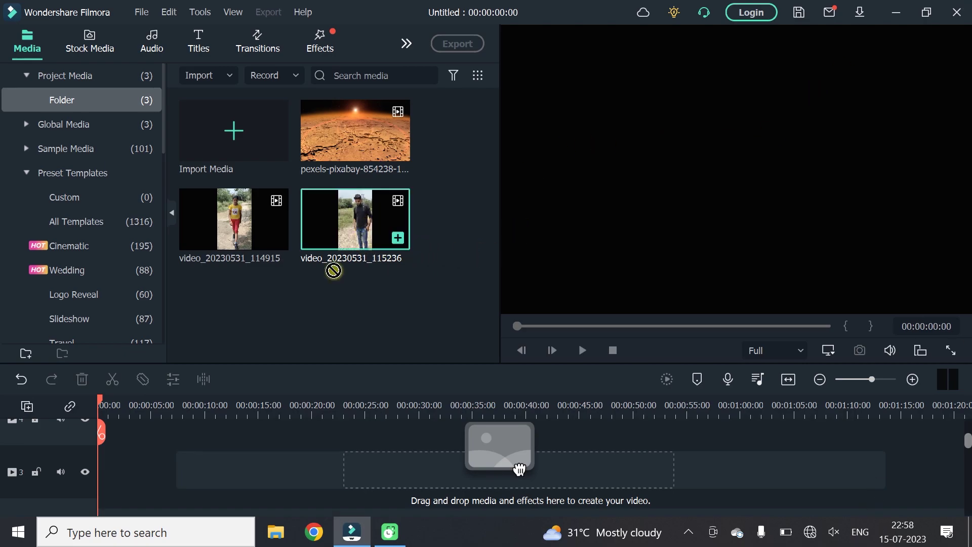
- Place video_20230531_115236 at the start of the timeline and leave it deselected
mouse_move(332, 243)
left_mouse_down()
mouse_move(141, 446)
mouse_move(100, 469)
left_mouse_up()
left_click(359, 447)
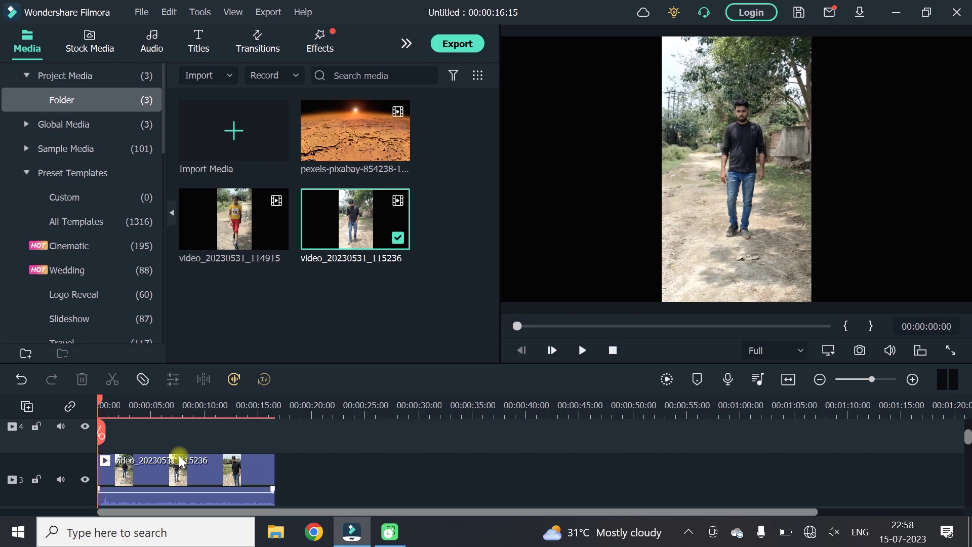
left_click(428, 217)
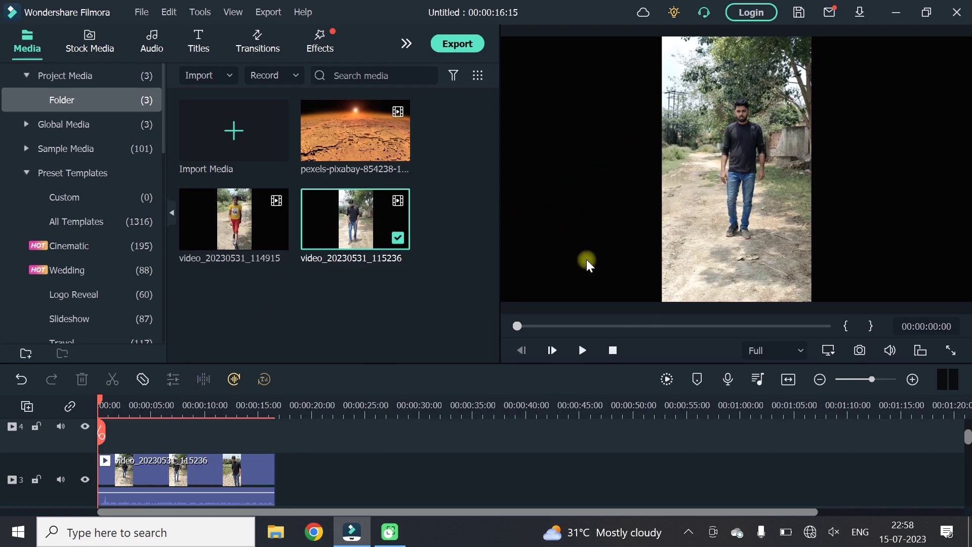
- Show the timeline clip's Animation Customize settings, with scale and opacity at 100.00%
double_click(207, 464)
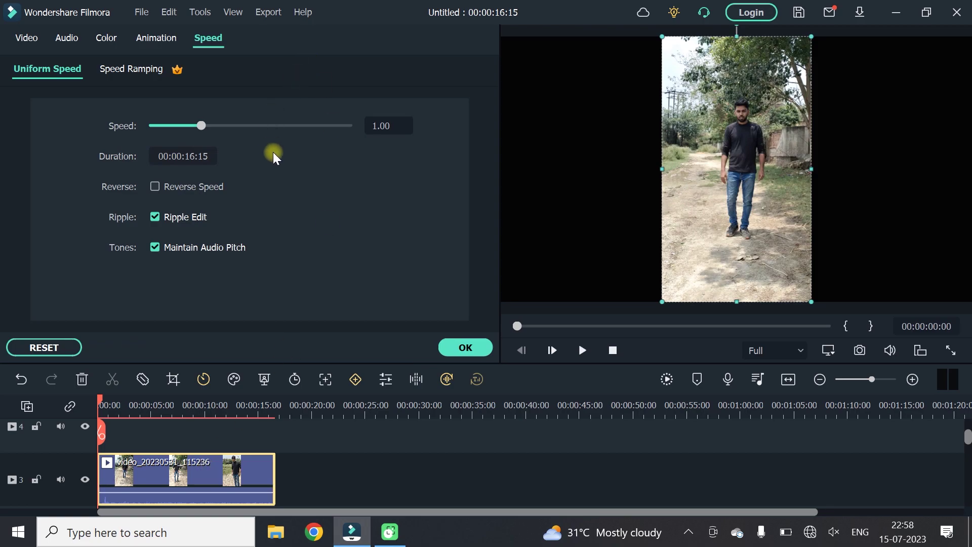
left_click(168, 39)
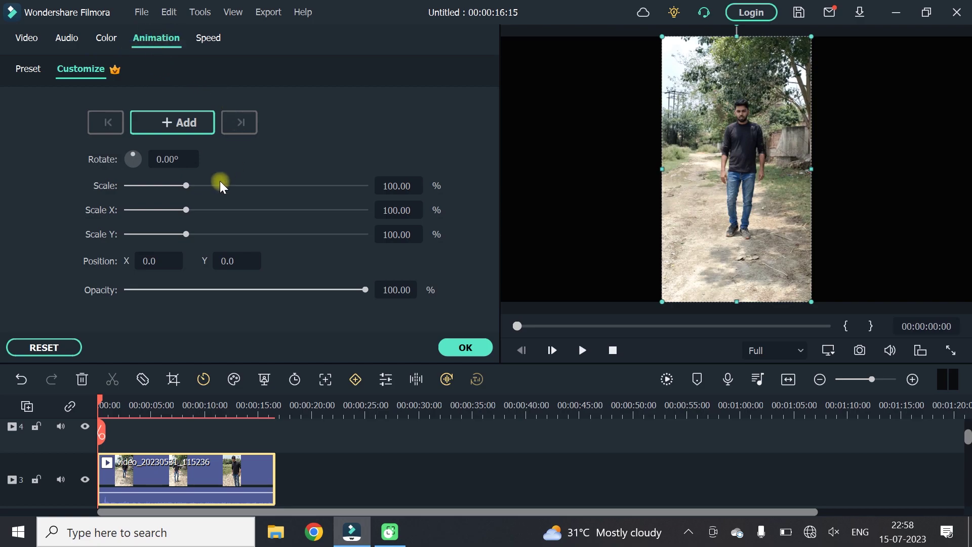
- Apply the Vortex Out preset animation to the timeline clip and rewind the playhead to 00:00:00:00
left_click(28, 69)
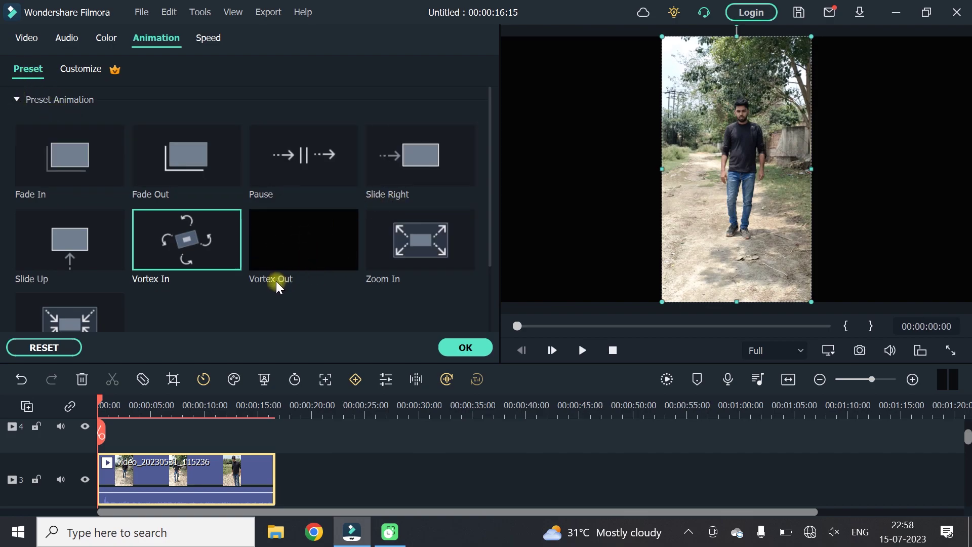
left_click(303, 259)
mouse_move(305, 234)
left_mouse_down()
mouse_move(159, 467)
mouse_move(134, 472)
left_mouse_up()
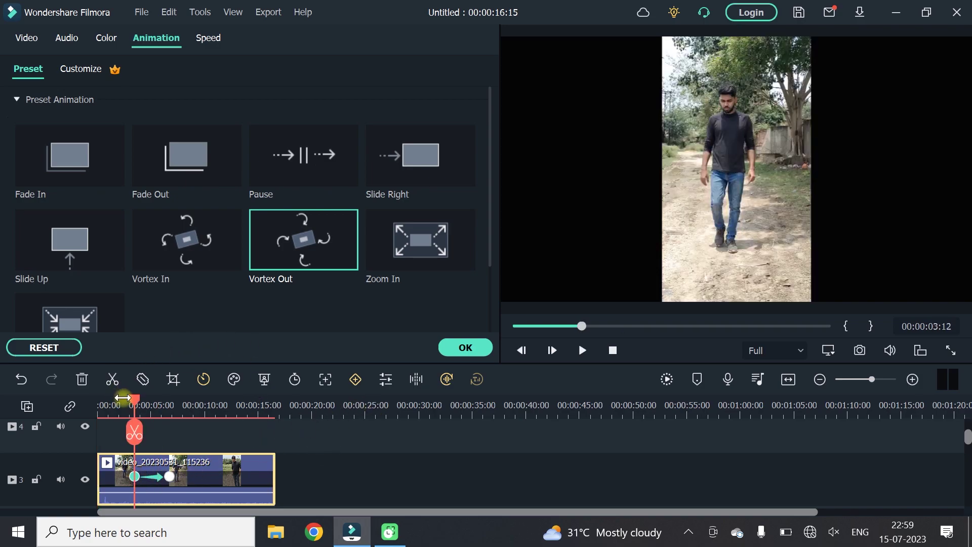
left_click_drag(123, 398, 100, 399)
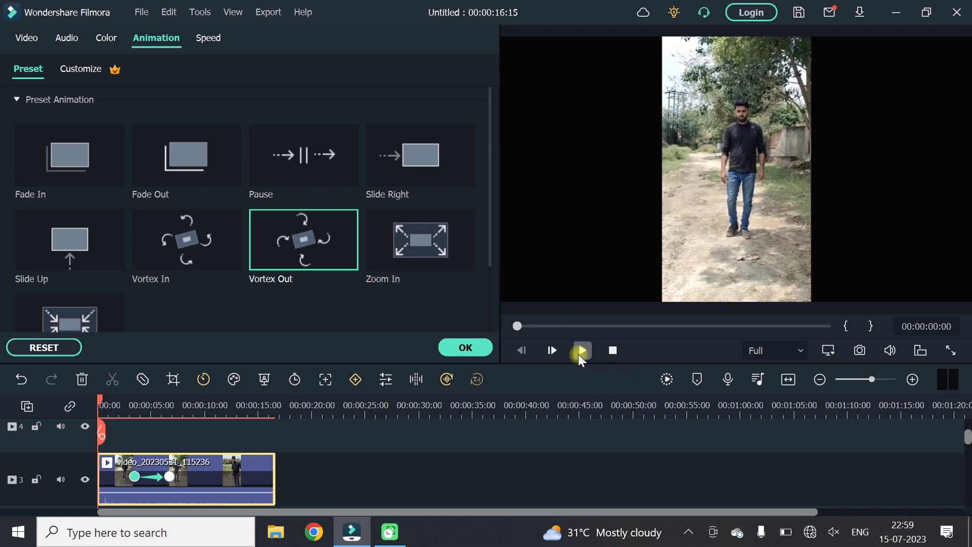
- Play back the Vortex Out animation, then jump to its start keyframe at 00:00:03:12
left_click(582, 351)
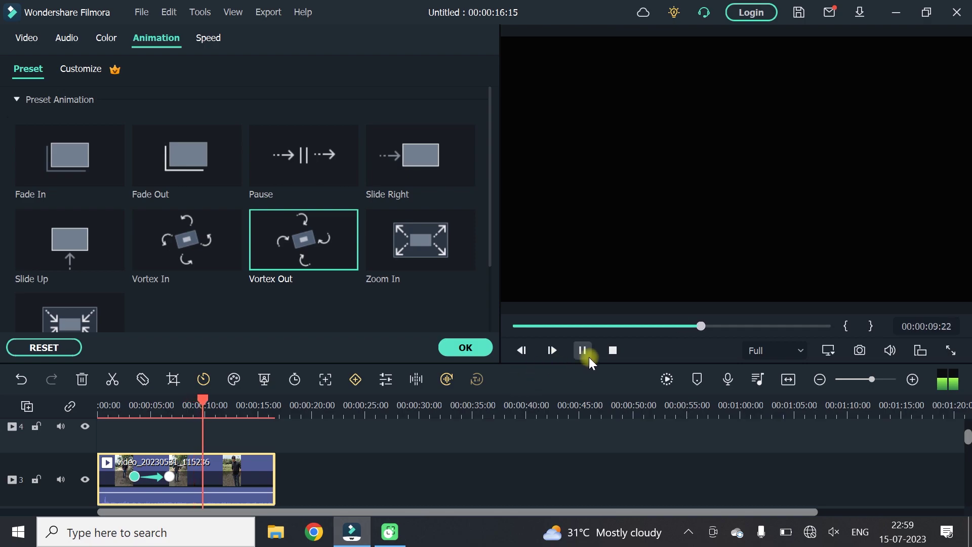
left_click(589, 357)
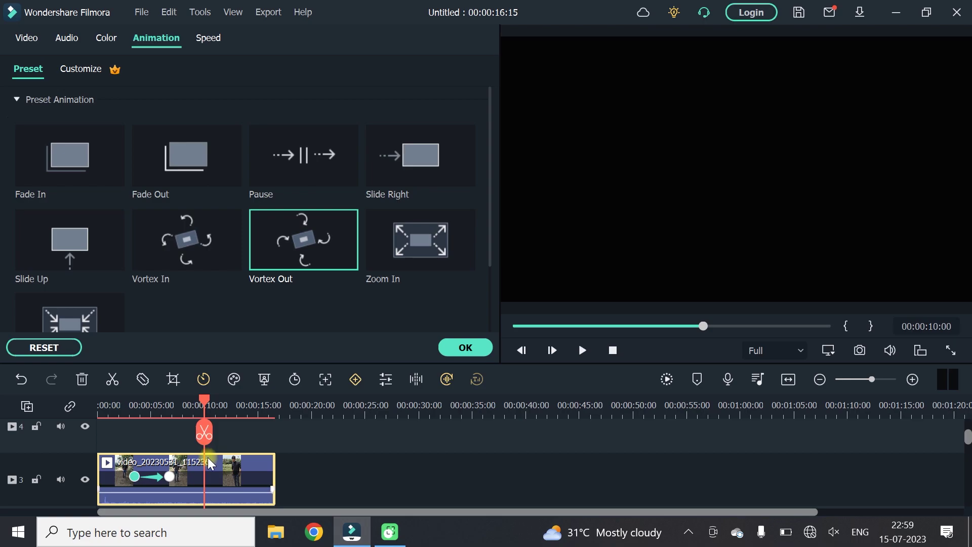
left_click(145, 478)
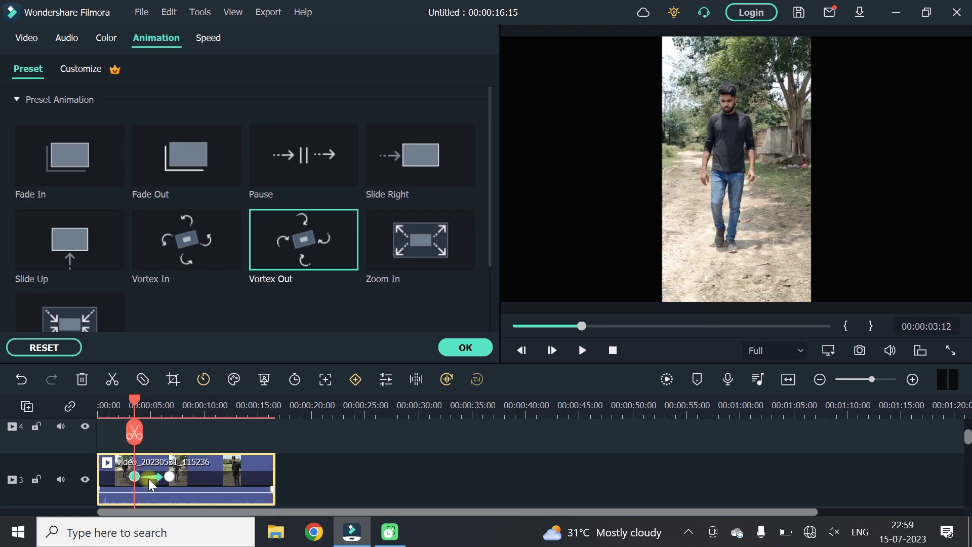
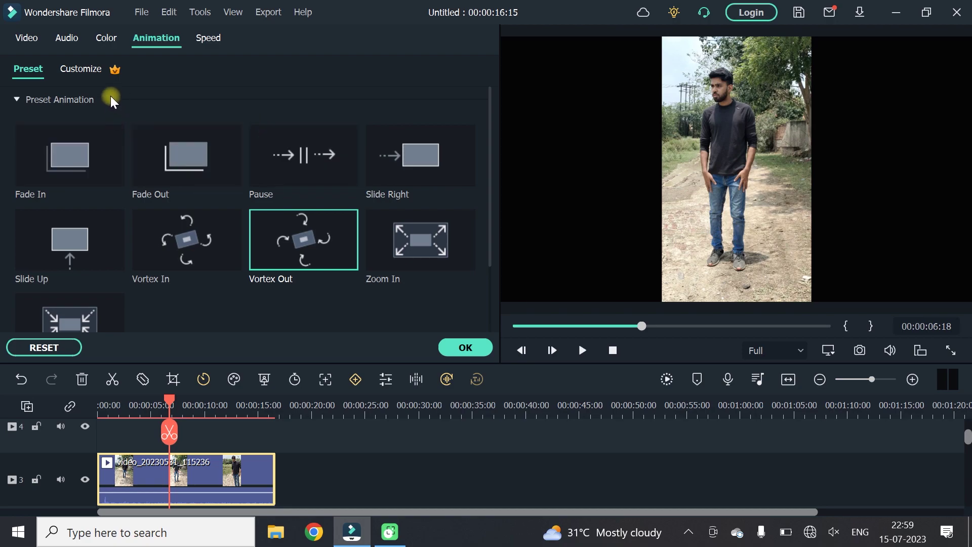
- In Animation > Customize, create a keyframe at 00:00:06:18 by shrinking the scale and trying lower opacity
left_click(86, 69)
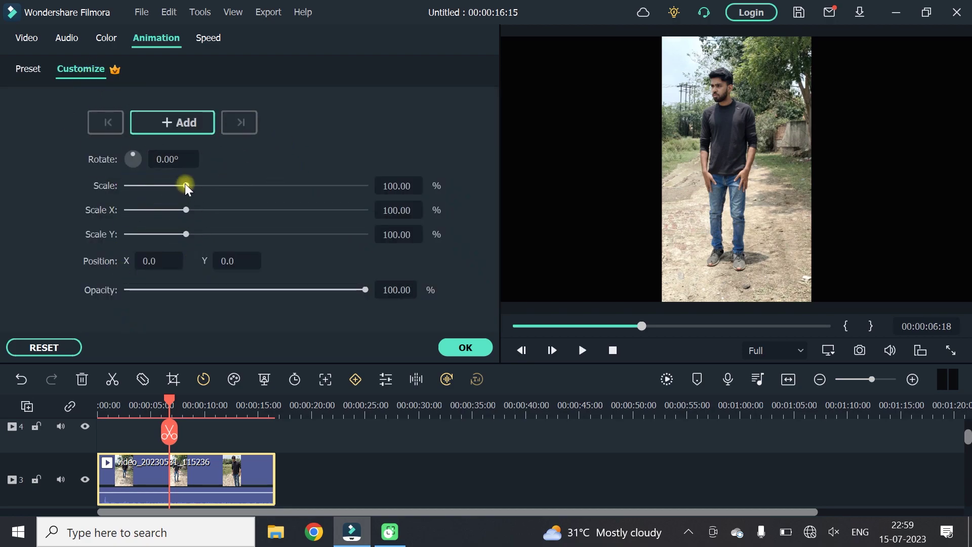
mouse_move(183, 187)
left_mouse_down()
mouse_move(153, 188)
mouse_move(187, 208)
left_mouse_up()
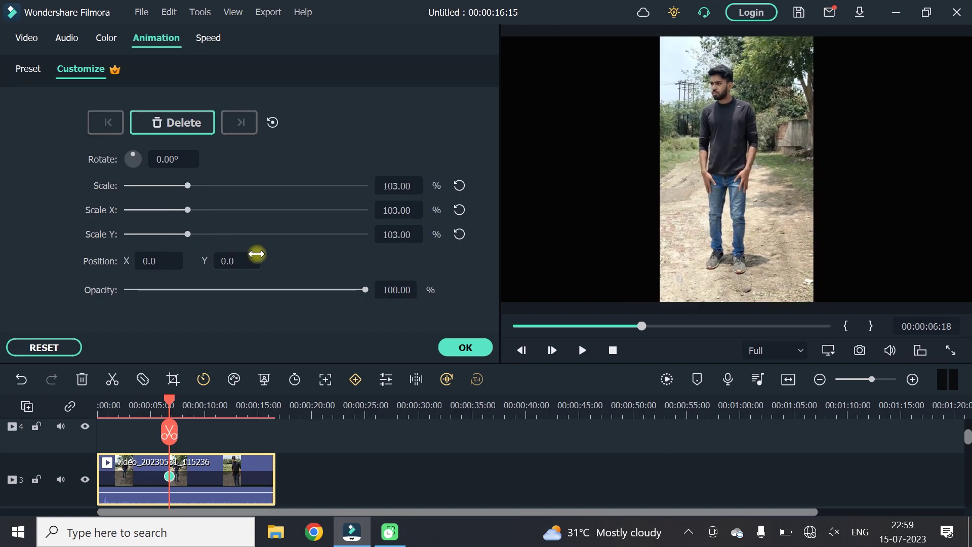
mouse_move(334, 292)
left_mouse_down()
mouse_move(253, 314)
mouse_move(330, 293)
left_mouse_up()
- Reset Opacity, Scale Y and Scale X to 100, then return to the media library
left_click(453, 290)
left_click(460, 234)
left_click(459, 211)
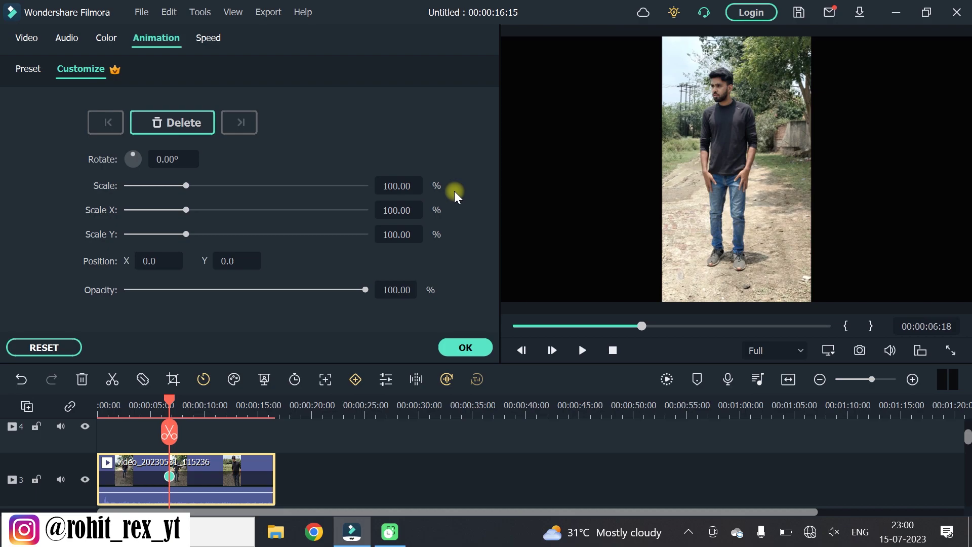
left_click(351, 433)
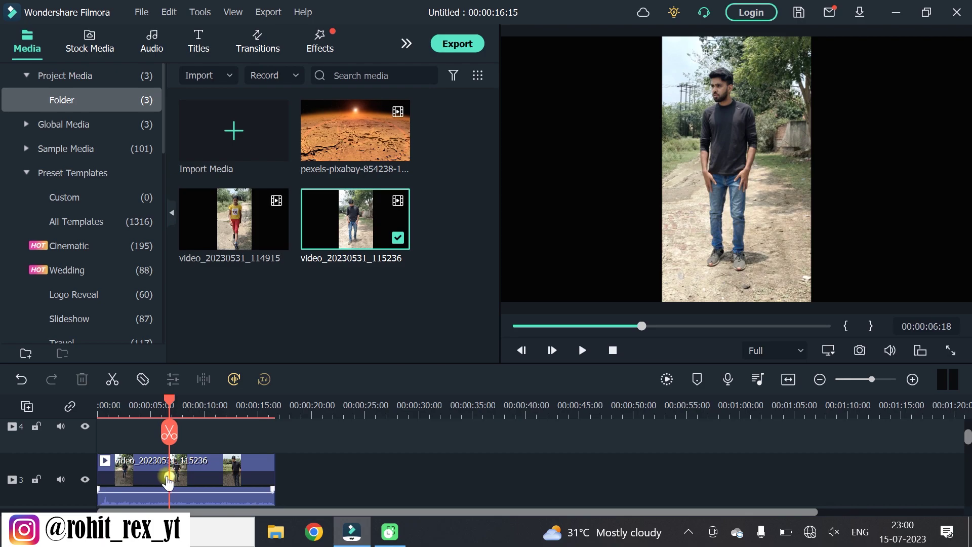
- Split the walking clip at 00:00:01:09 and 00:00:03:12
left_click(169, 476)
key("Delete")
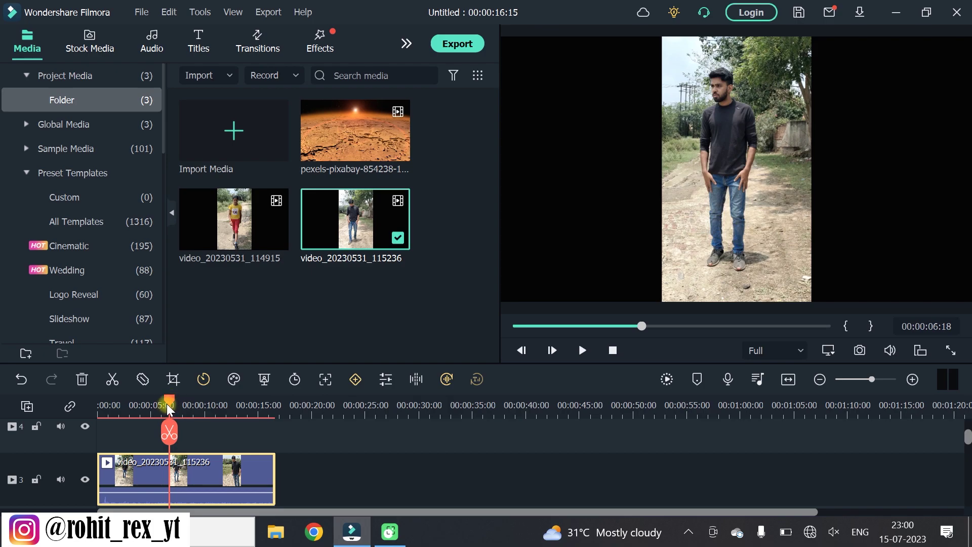
mouse_move(169, 398)
left_mouse_down()
mouse_move(206, 398)
mouse_move(196, 410)
mouse_move(111, 418)
mouse_move(134, 403)
left_mouse_up()
left_click(111, 432)
left_click(134, 432)
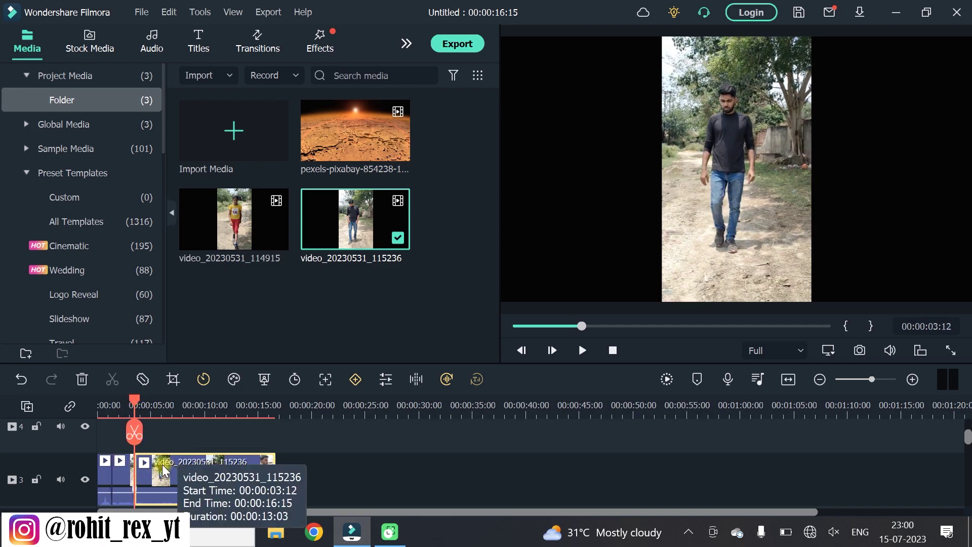
- Move the remaining clip right to about 8 seconds, leaving a gap, and select the short piece
left_click_drag(163, 471, 217, 471)
left_click(128, 477)
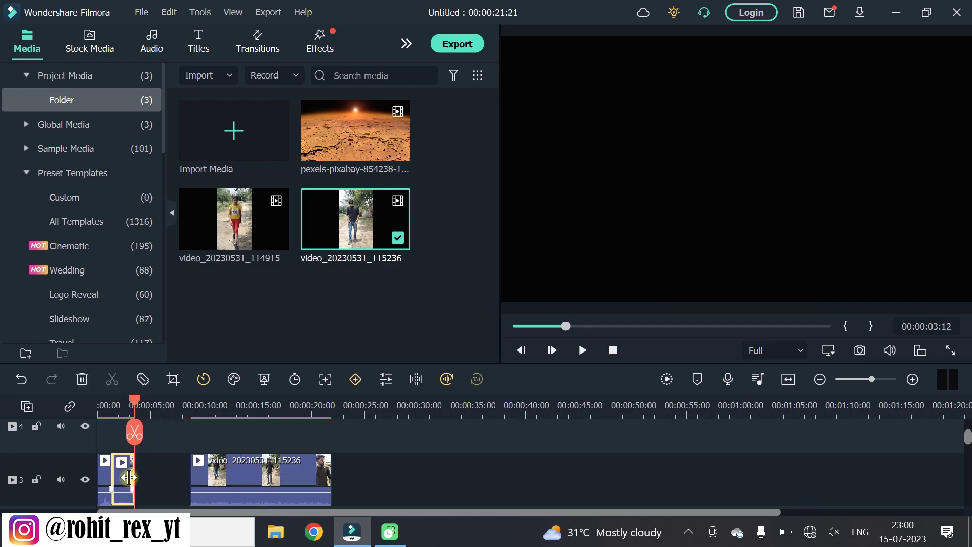
left_click(129, 477)
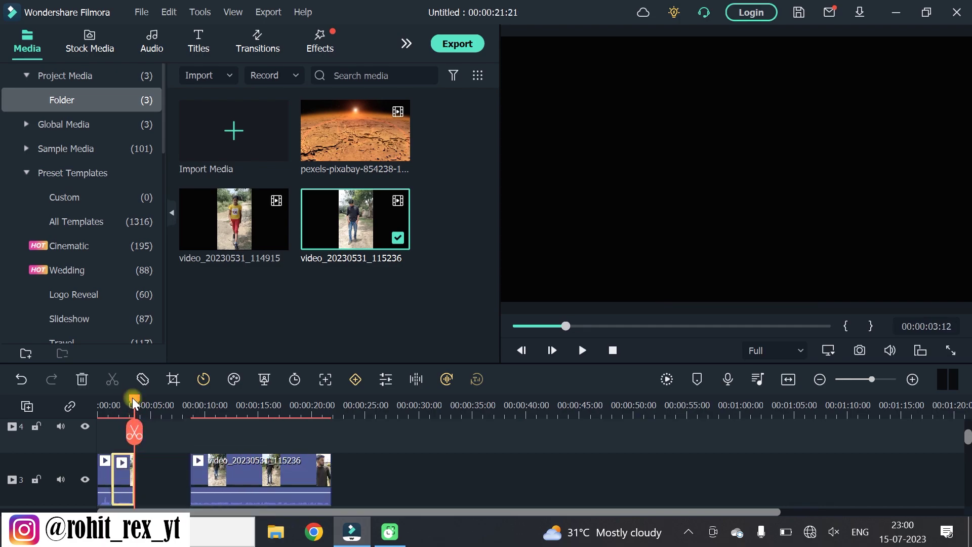
double_click(127, 472)
left_click(477, 356)
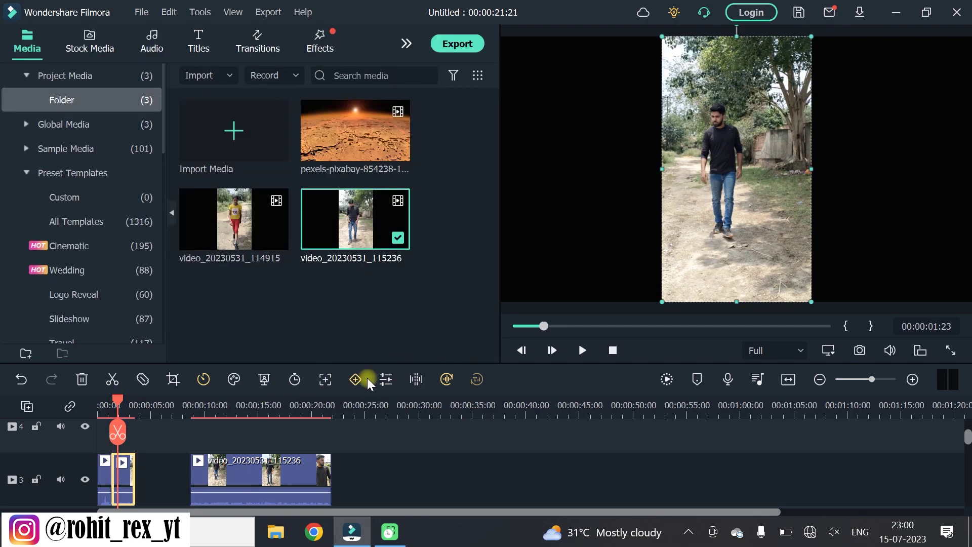
double_click(124, 479)
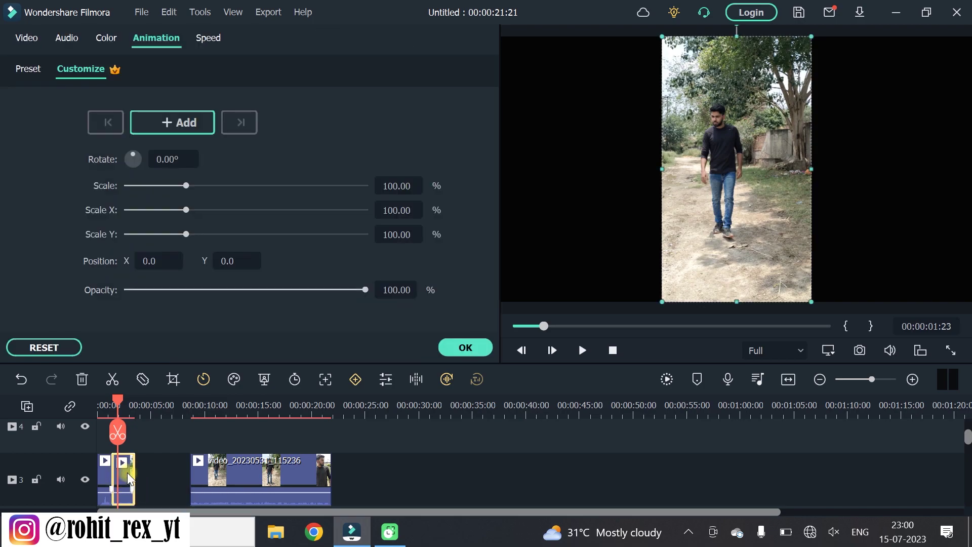
left_click(162, 472)
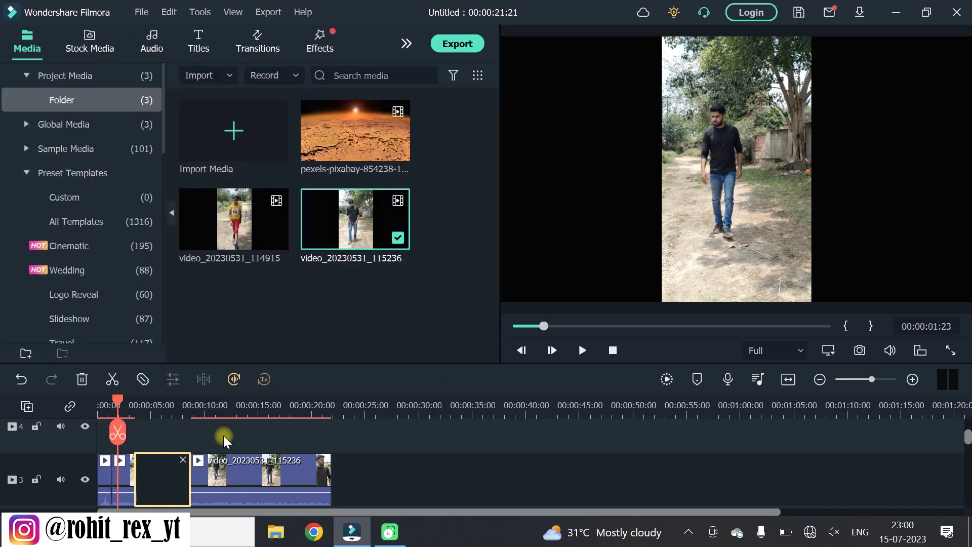
left_click(120, 471)
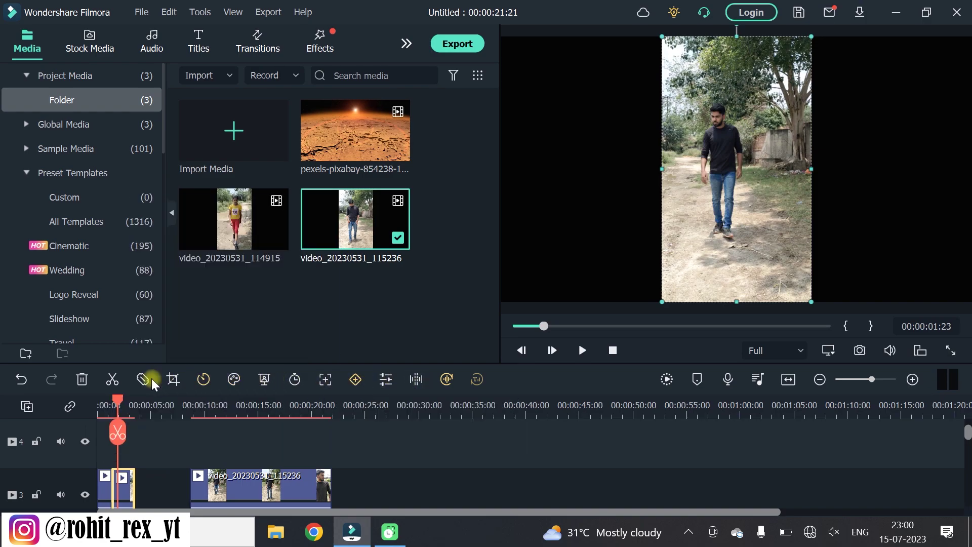
left_click(202, 383)
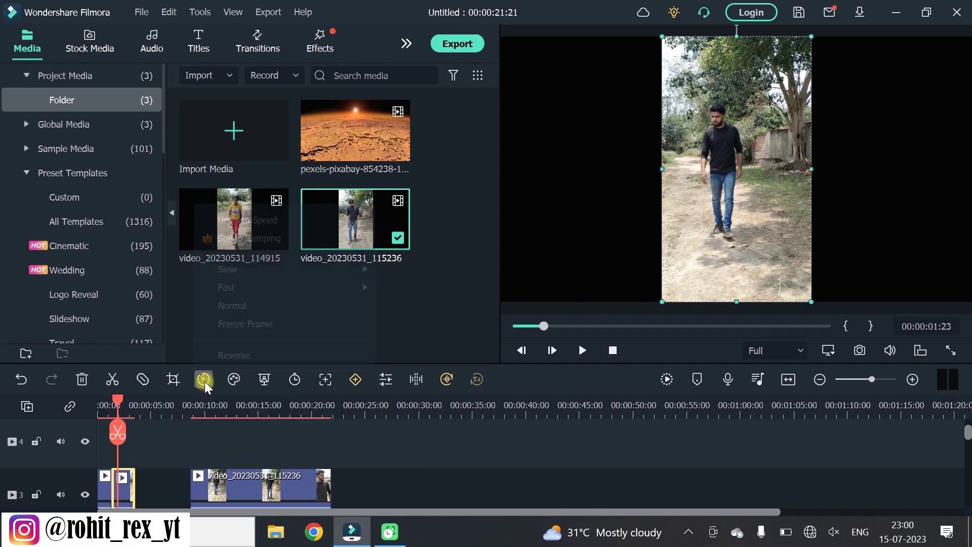
left_click(205, 386)
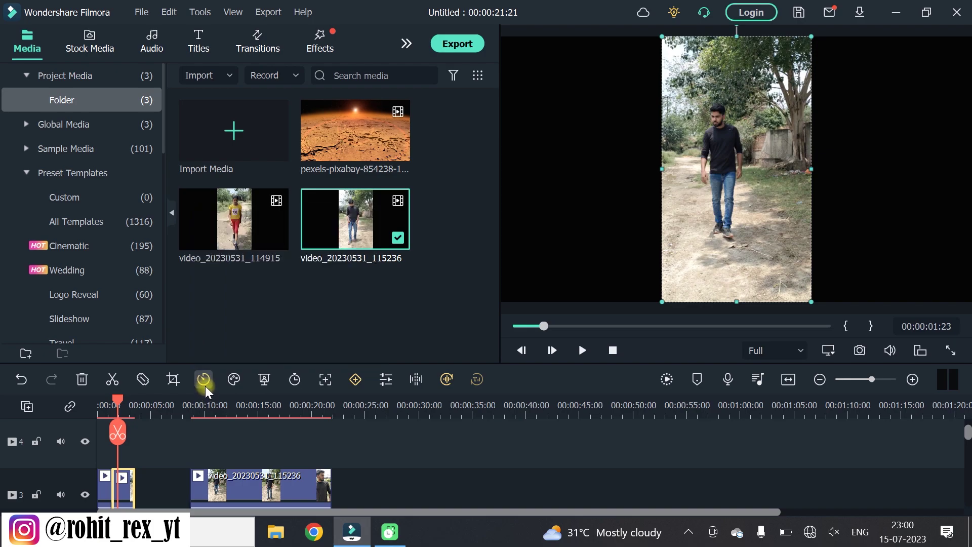
left_click(205, 386)
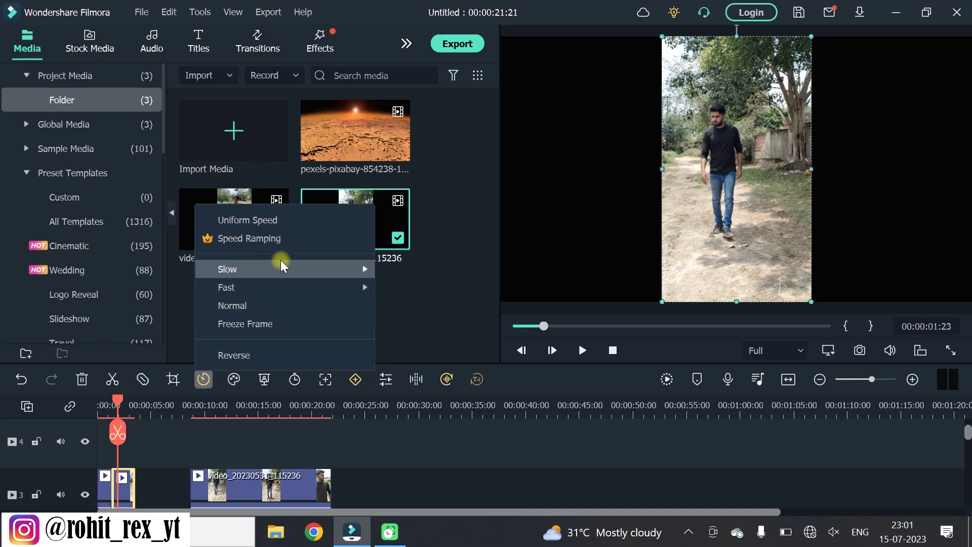
mouse_move(281, 262)
mouse_move(278, 283)
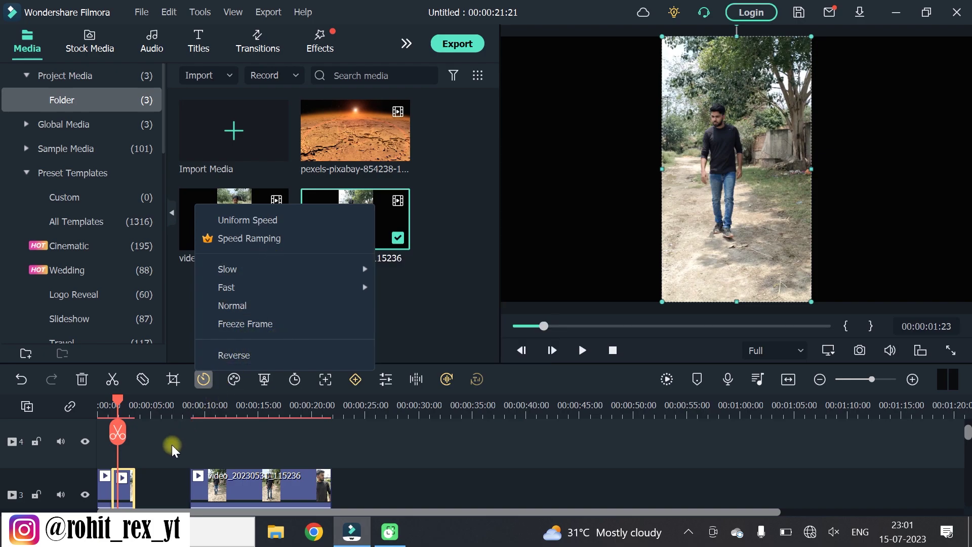
left_click(152, 461)
- Set the short opening piece's uniform speed to 0.32x
double_click(123, 488)
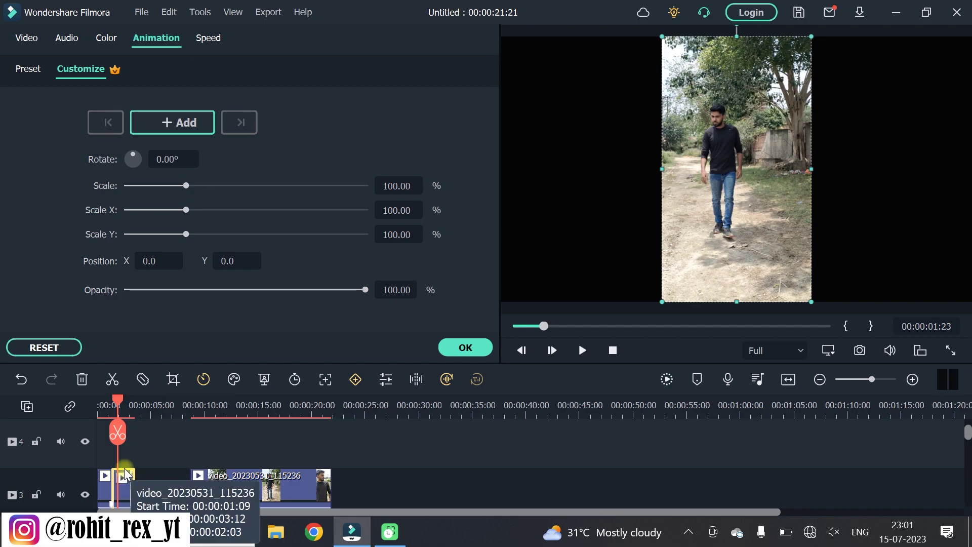
left_click(205, 39)
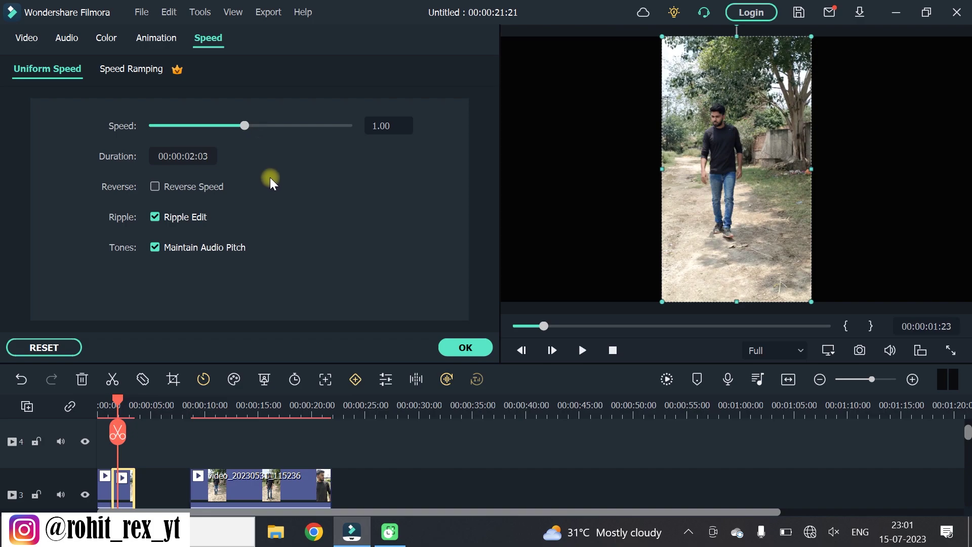
mouse_move(239, 124)
left_mouse_down()
mouse_move(175, 142)
mouse_move(204, 136)
left_mouse_up()
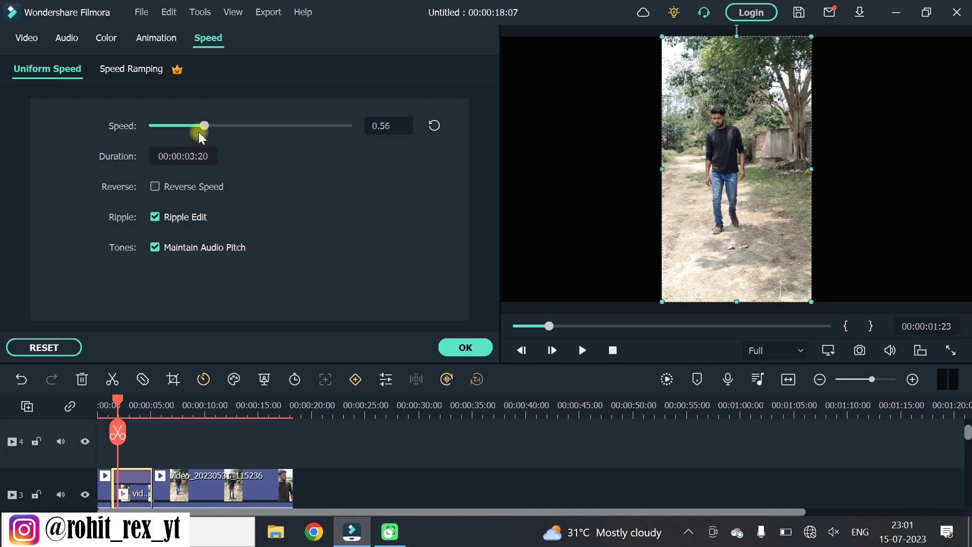
key("ctrl+z")
key("ctrl+z")
left_click(202, 126)
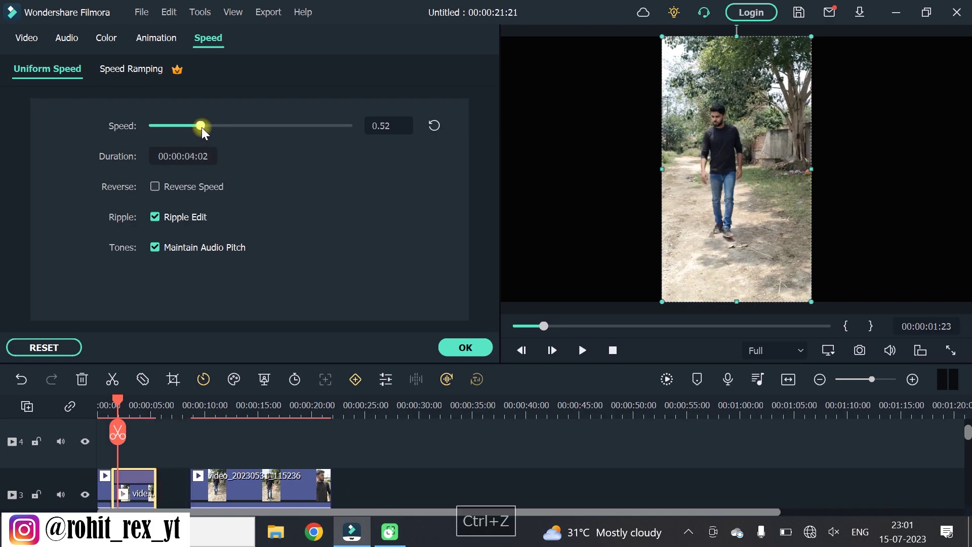
left_click_drag(201, 127, 179, 128)
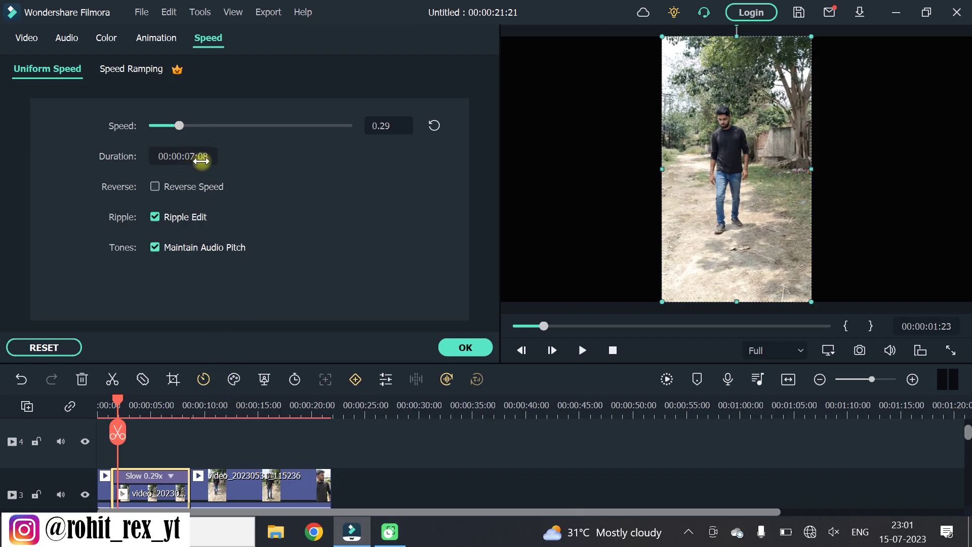
key("ctrl+z")
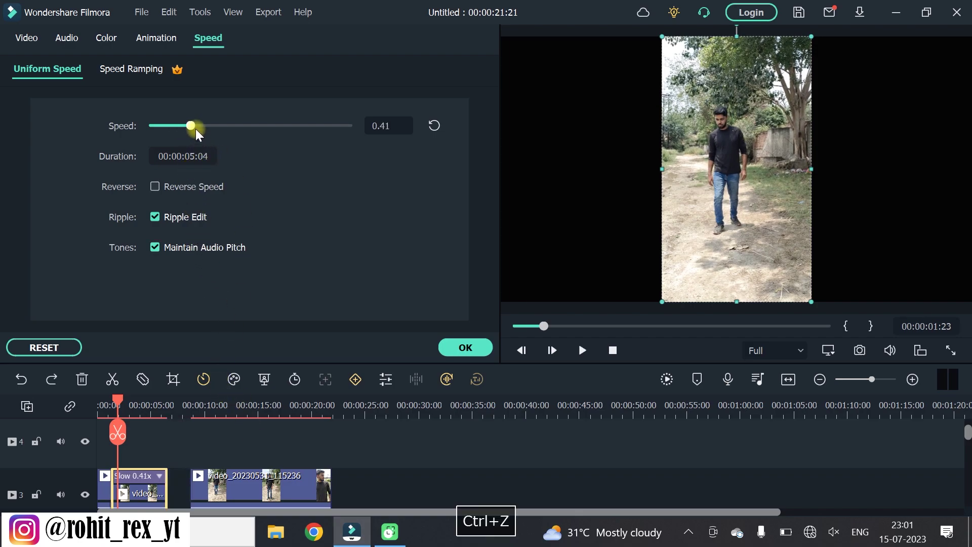
left_click(187, 124)
left_click(182, 123)
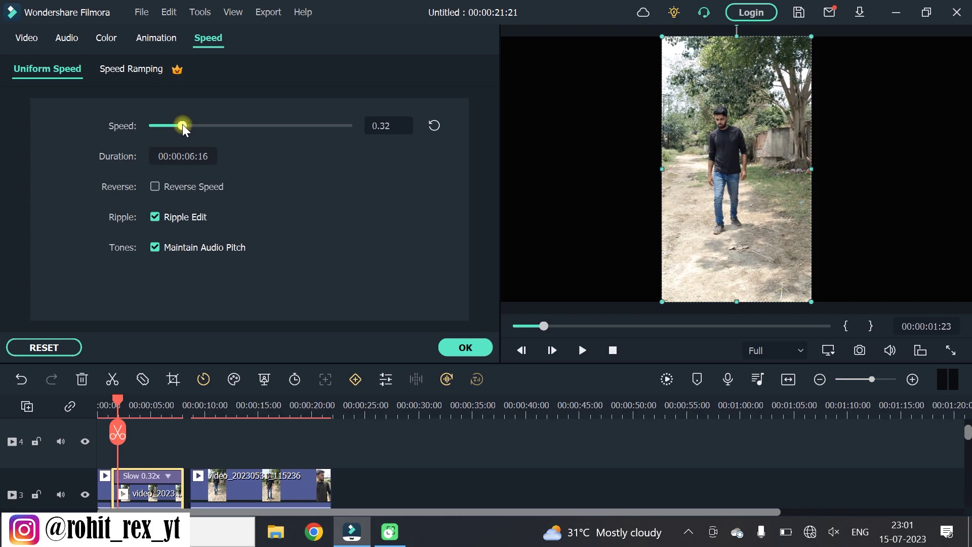
- Butt the rest of the clip against the slowed piece and return the playhead to the start
left_click(221, 484)
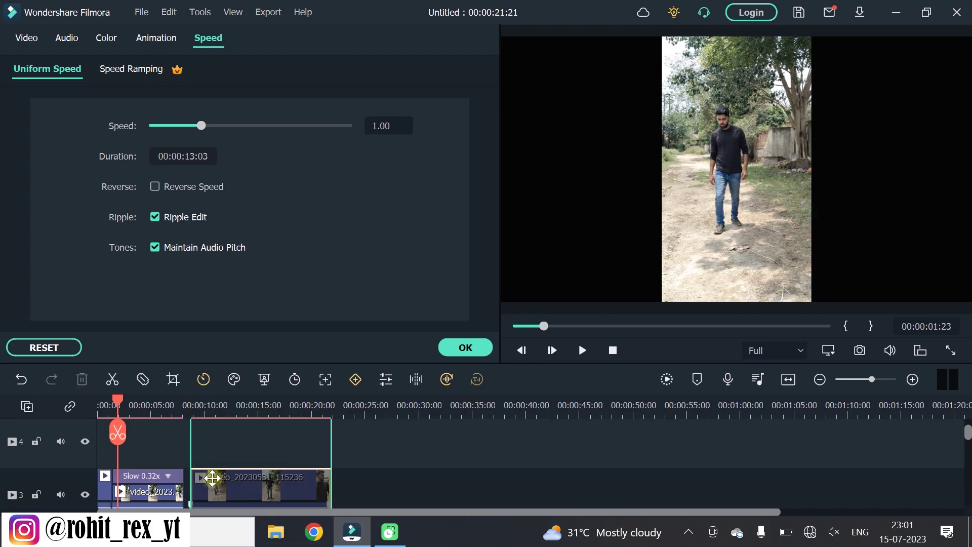
left_click_drag(221, 484, 214, 485)
left_click(265, 453)
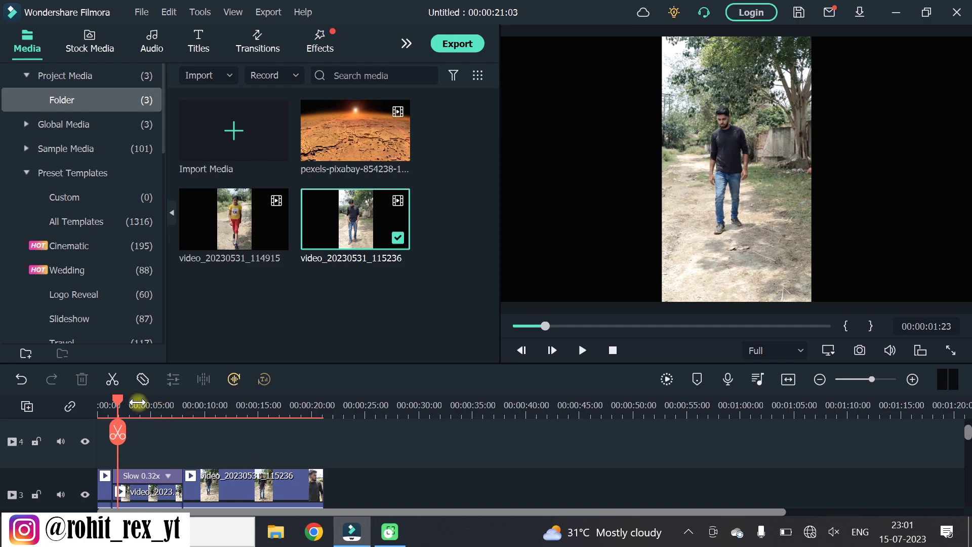
left_click_drag(118, 401, 97, 401)
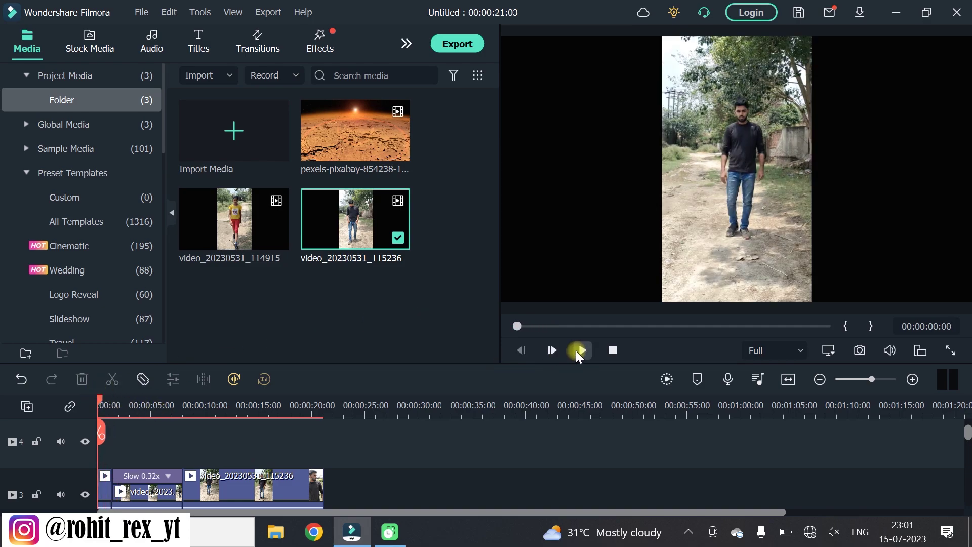
- Play back the edited video, then return the playhead to about 7 seconds
left_click(582, 351)
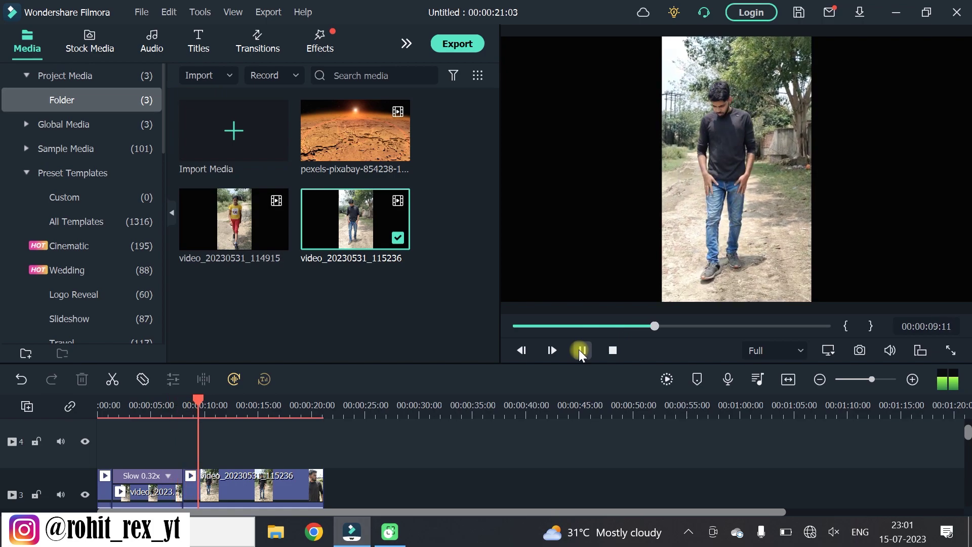
key("space")
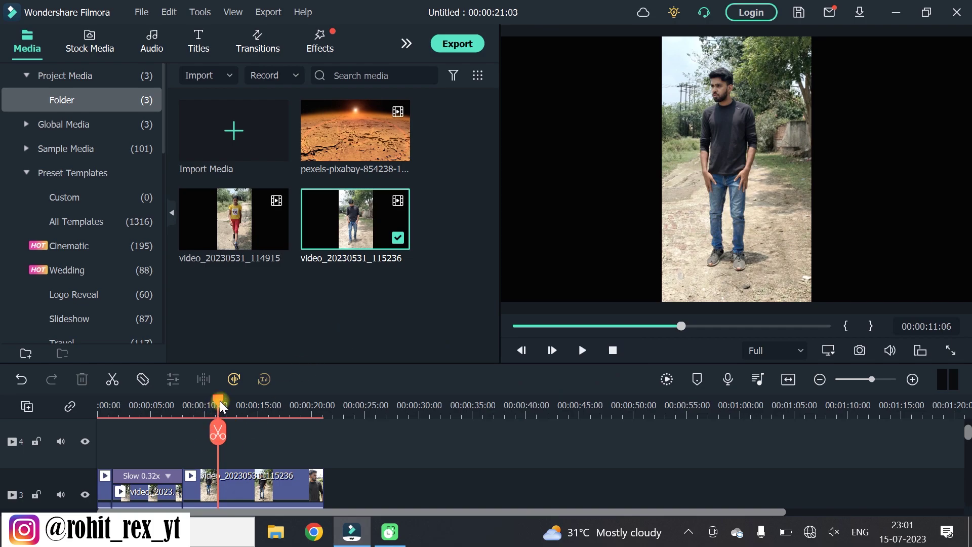
left_click_drag(218, 405, 173, 405)
- Slow the first piece further to 0.26x and select the second clip
double_click(152, 492)
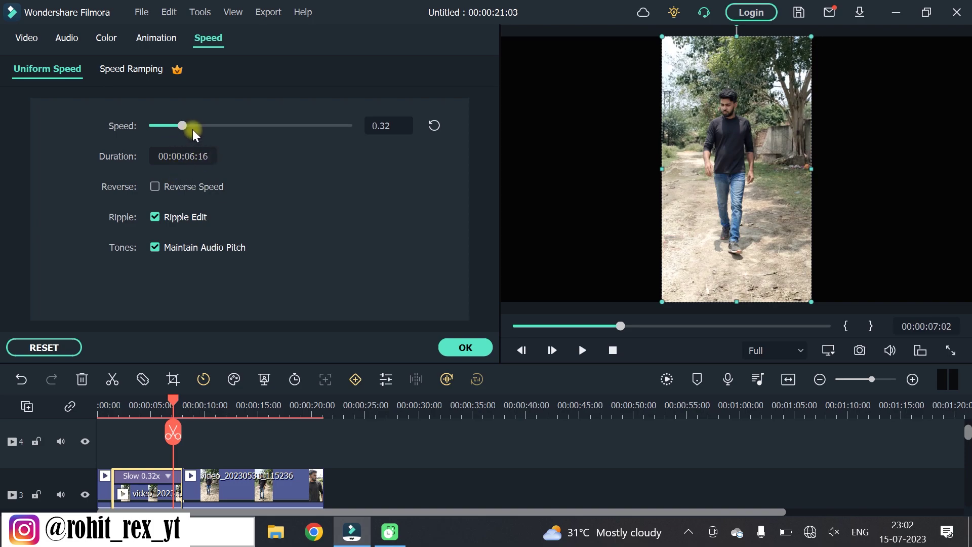
left_click_drag(178, 126, 176, 126)
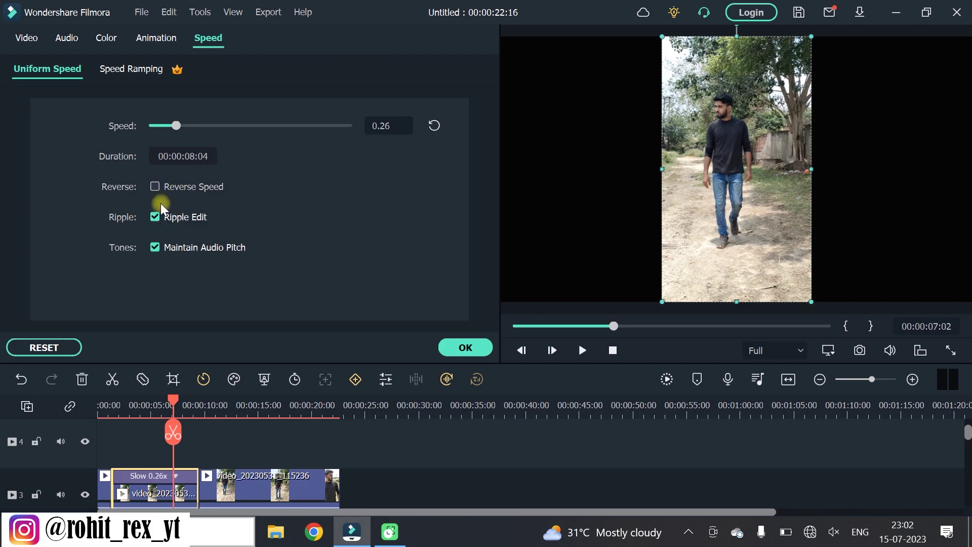
left_click(275, 480)
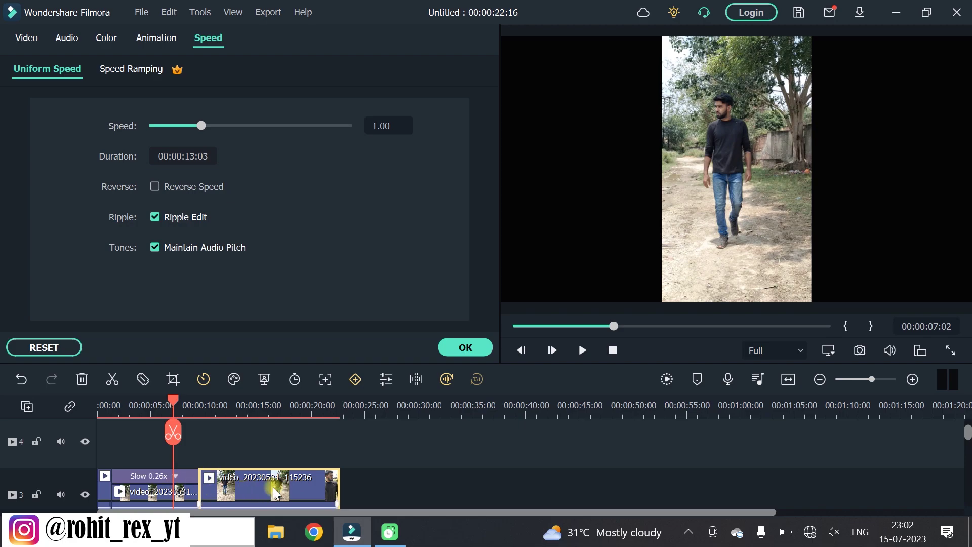
- Delete the second clip, leaving only the 0.26x slow-motion clip in place
key("Delete")
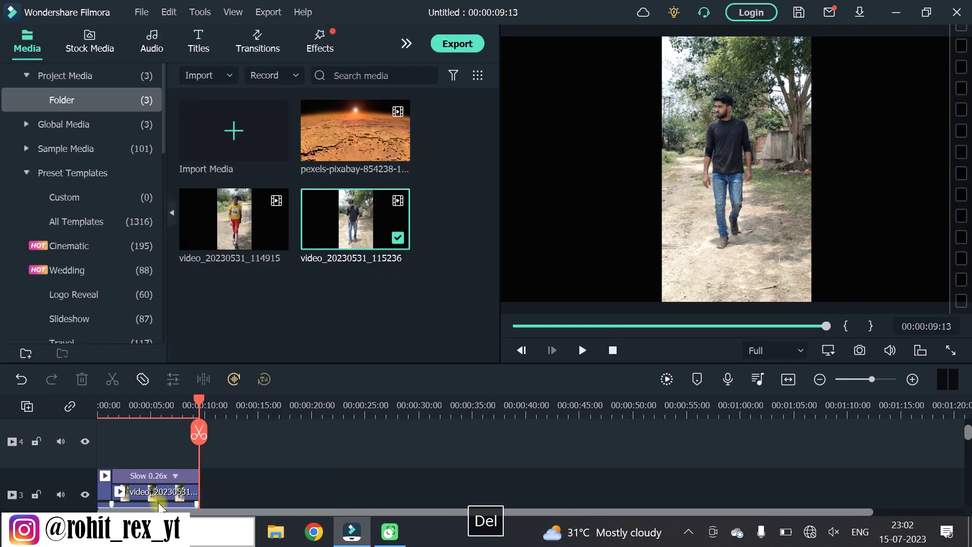
left_click(144, 481)
key("alt")
left_click_drag(142, 491, 258, 494)
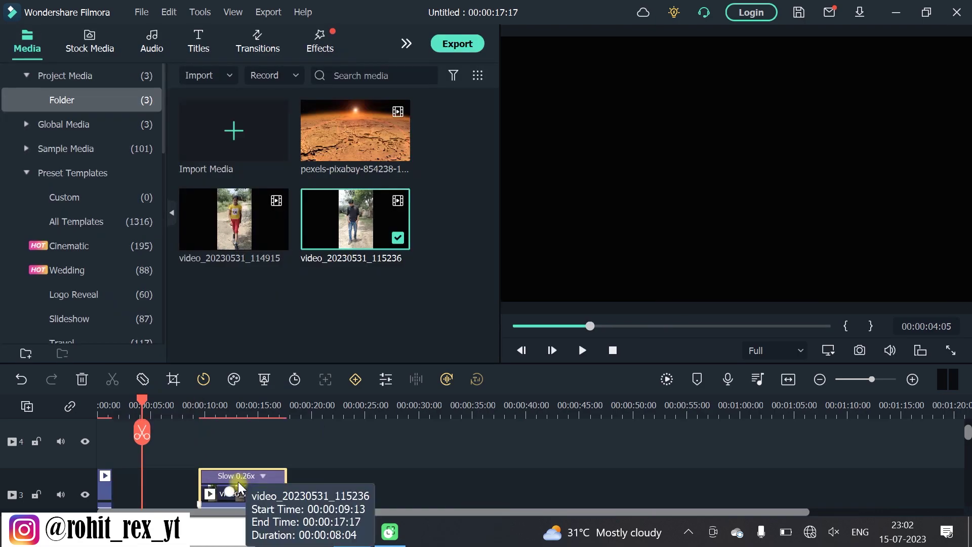
key("ctrl+z")
- Copy the slow-motion clip and paste the copy directly after the original
key("ctrl+c")
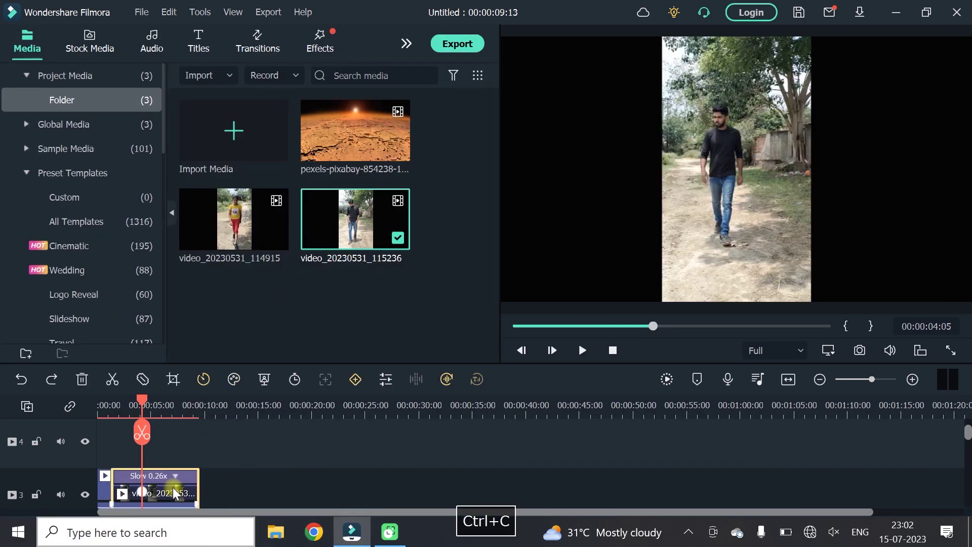
left_click_drag(142, 400, 279, 406)
left_click(303, 501)
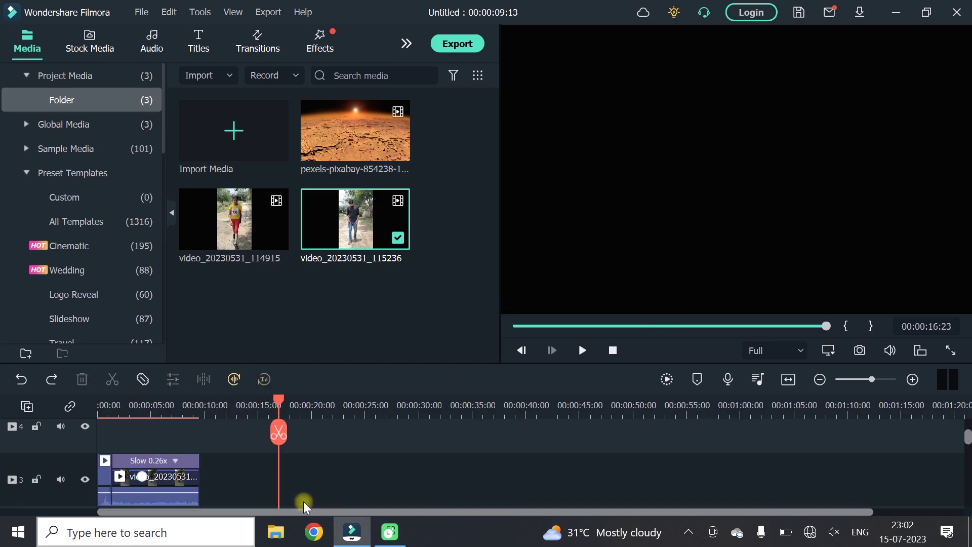
key("ctrl+v")
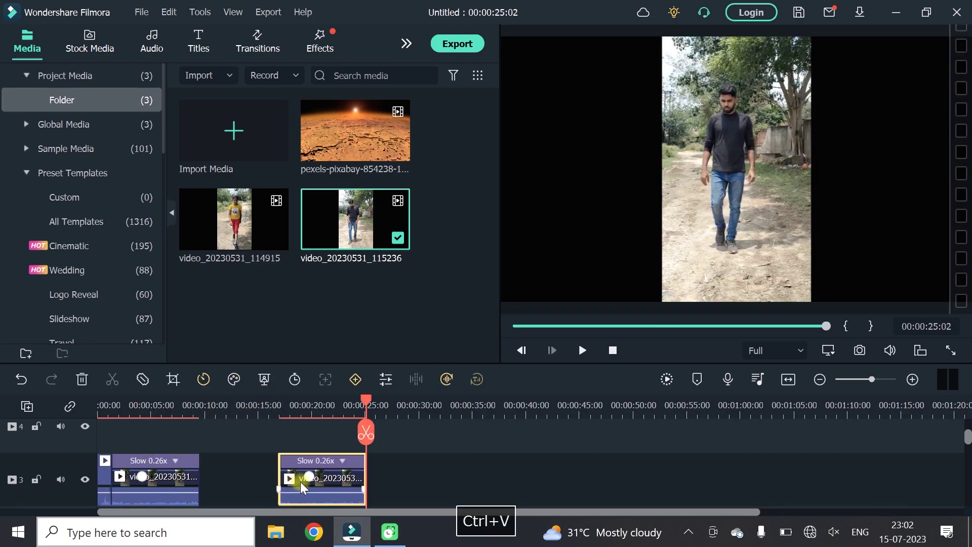
left_click_drag(328, 482, 249, 481)
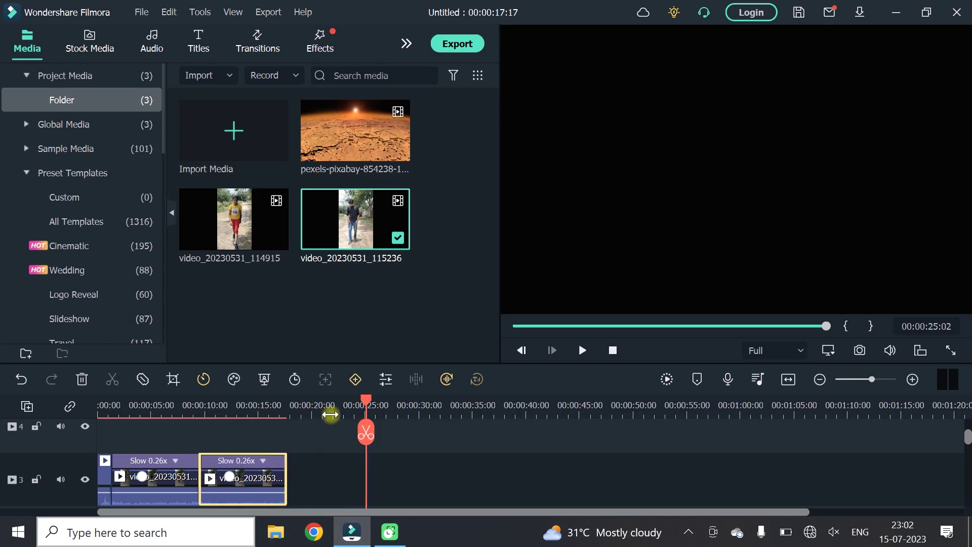
left_click_drag(369, 401, 230, 405)
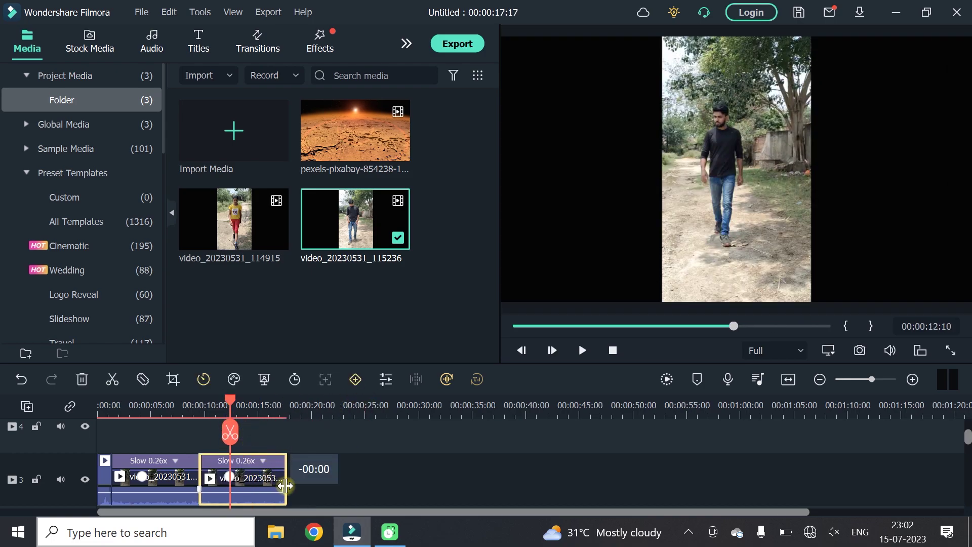
- Turn on Reverse Speed for the copied clip and preview it from about 7 seconds
double_click(266, 478)
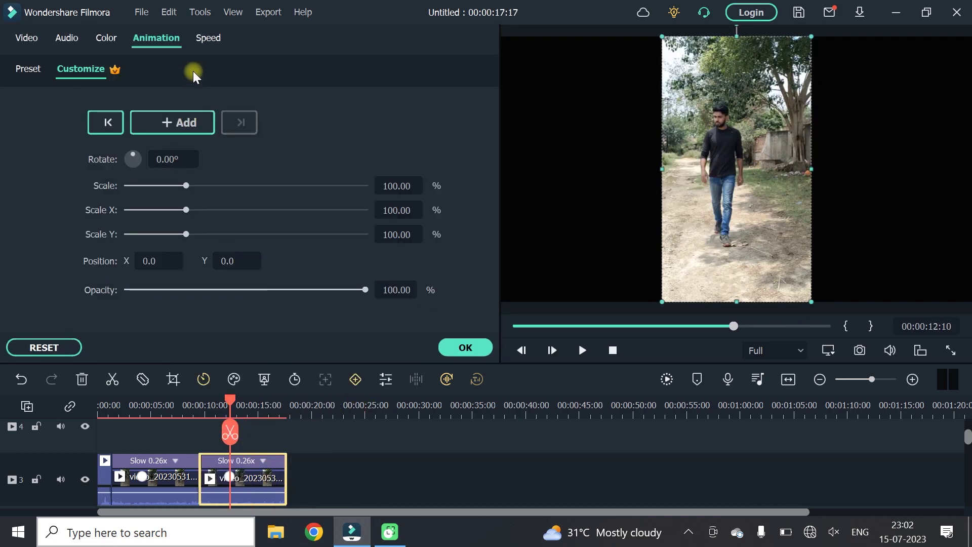
left_click(212, 42)
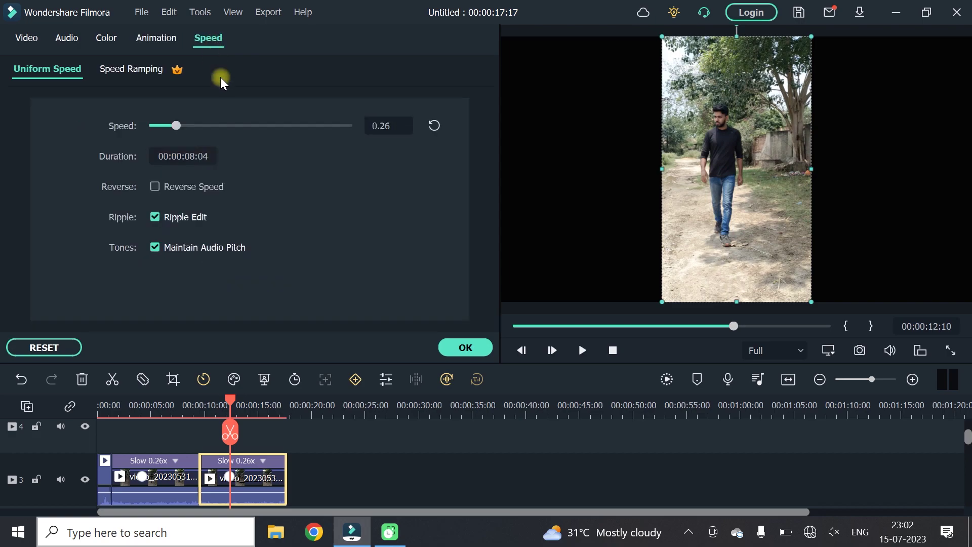
left_click(155, 186)
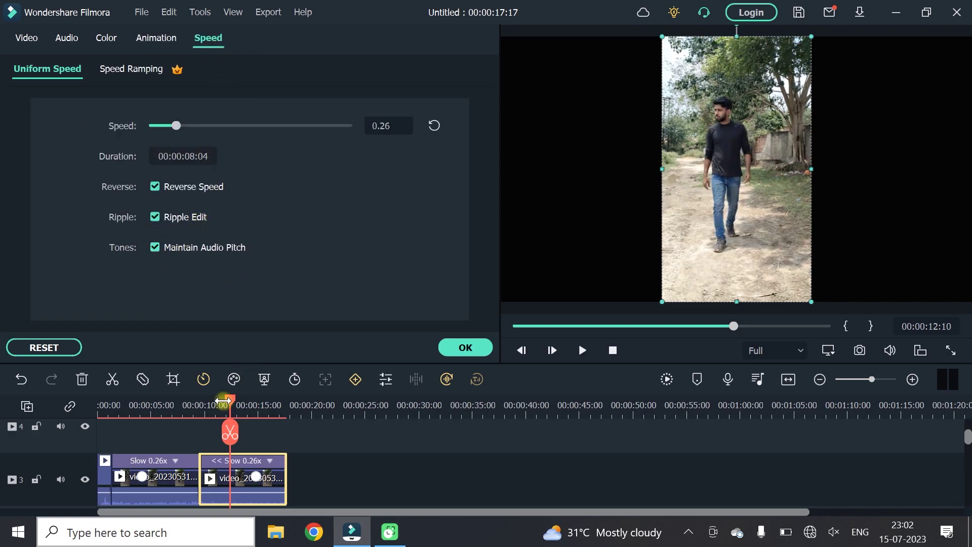
left_click_drag(226, 397, 175, 411)
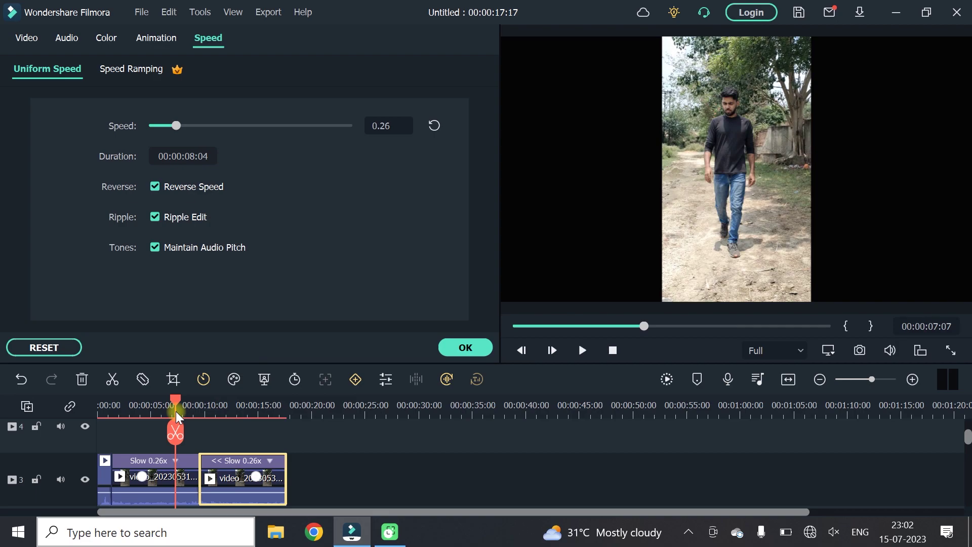
left_click(582, 351)
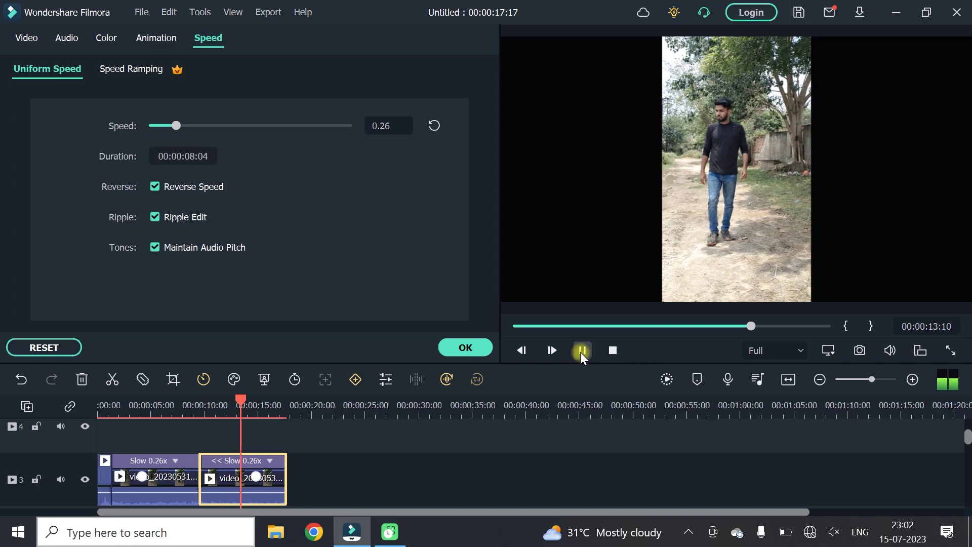
- Toggle ripple editing off and back on, then apply the reverse speed settings with OK
left_click(154, 218)
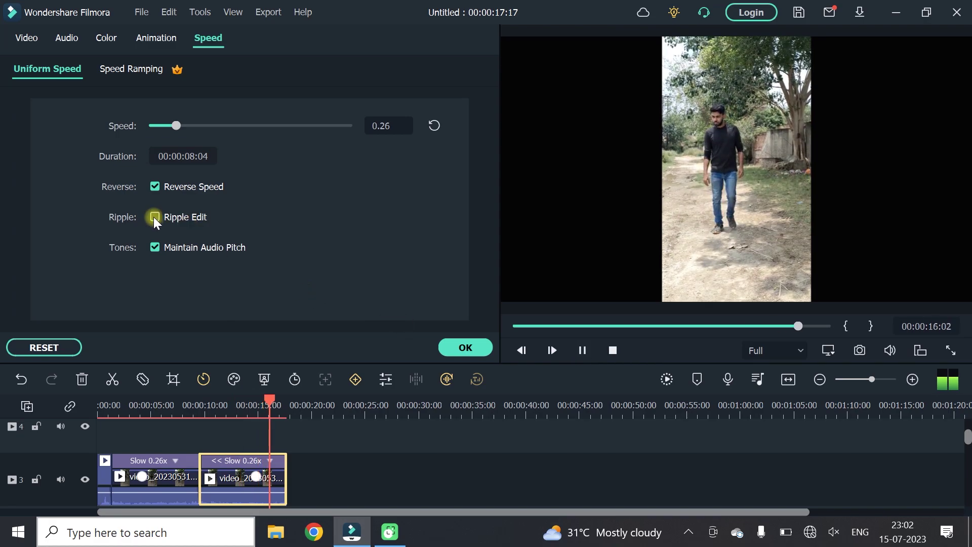
left_click(155, 217)
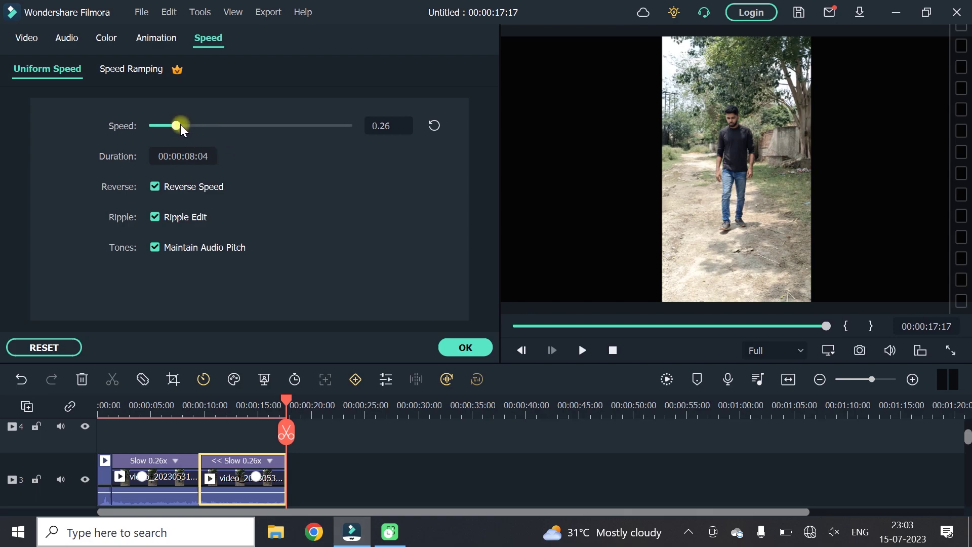
left_click(465, 348)
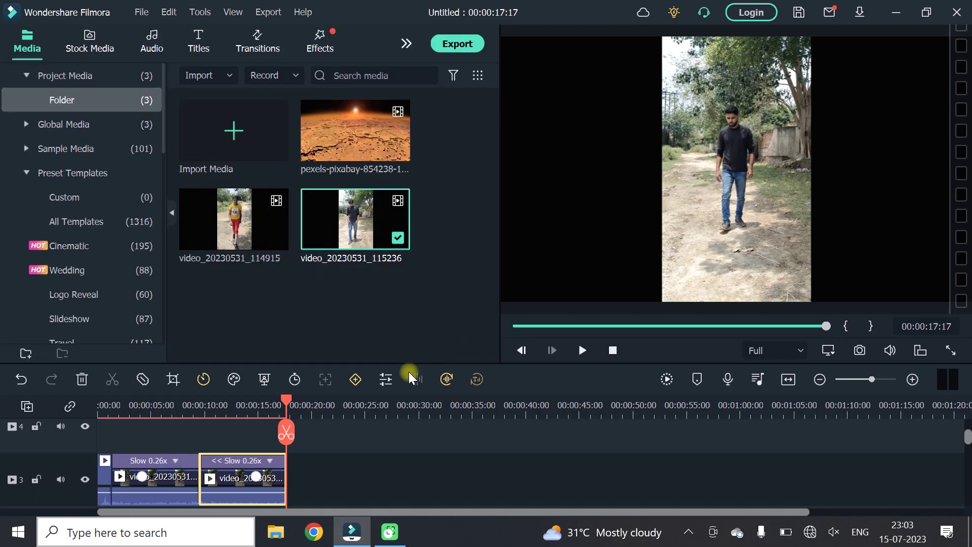
left_click(268, 464)
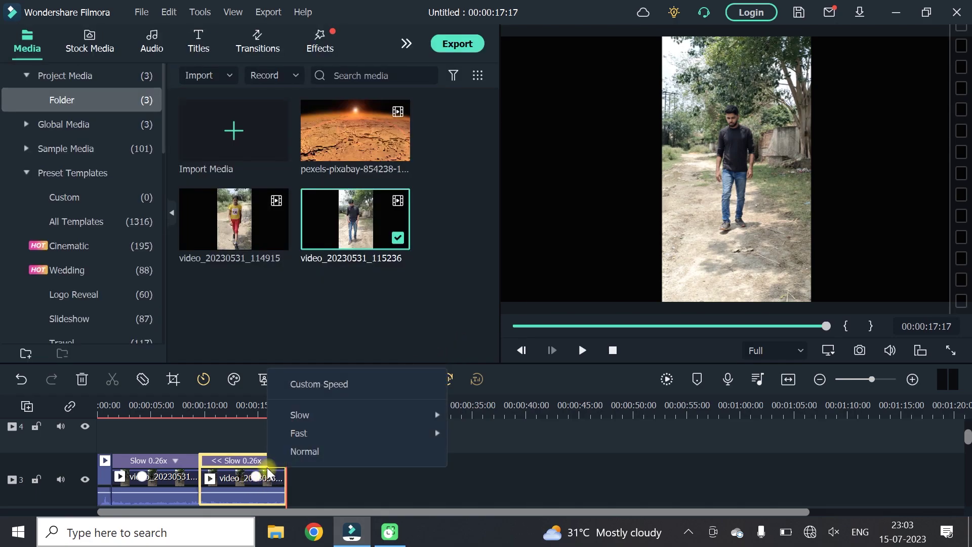
left_click(227, 482)
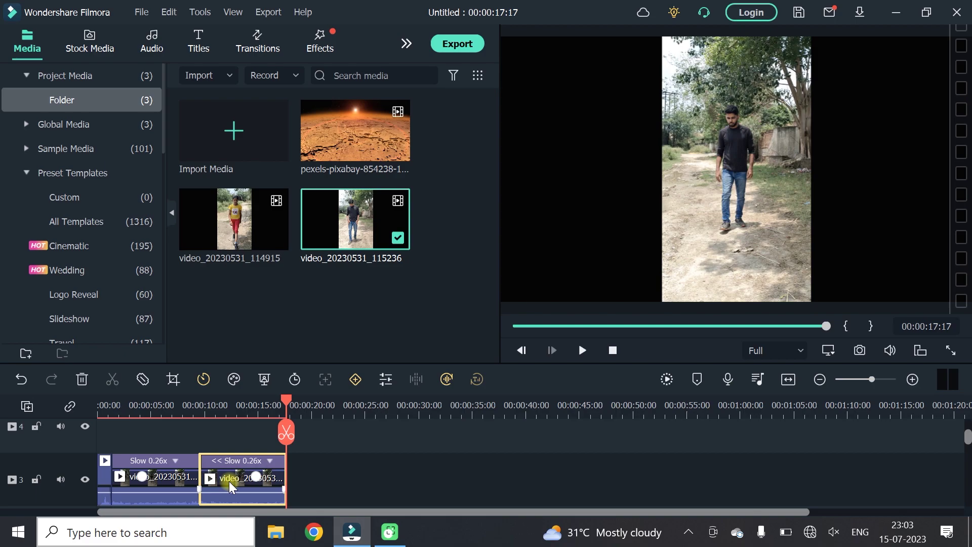
- Delete the reversed copy, then select the slow-motion and short opening clips and delete them
key("Delete")
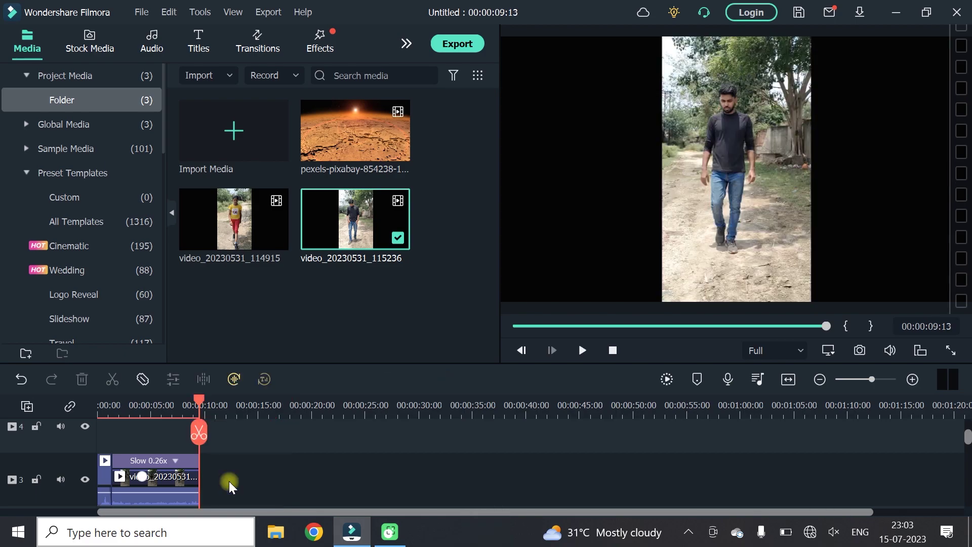
left_click(165, 472)
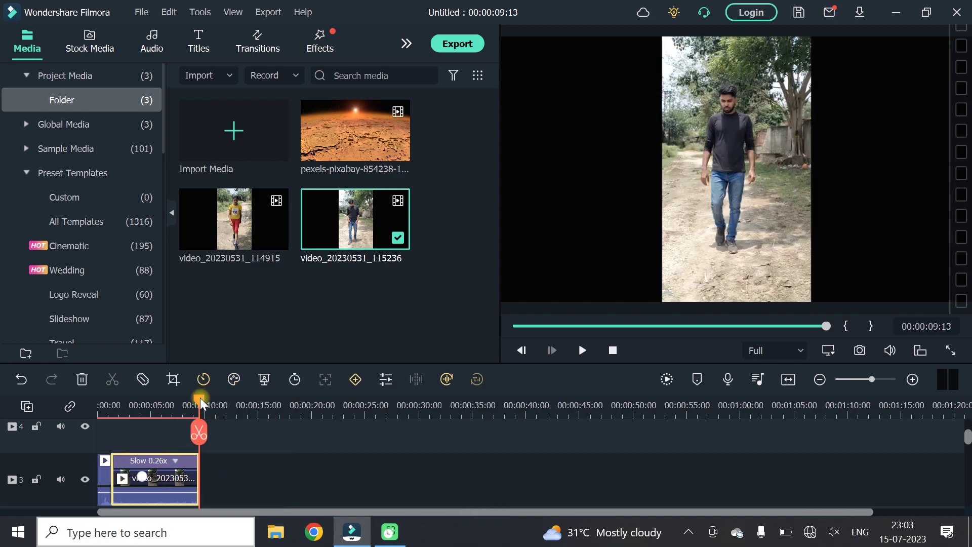
left_click_drag(200, 397, 43, 387)
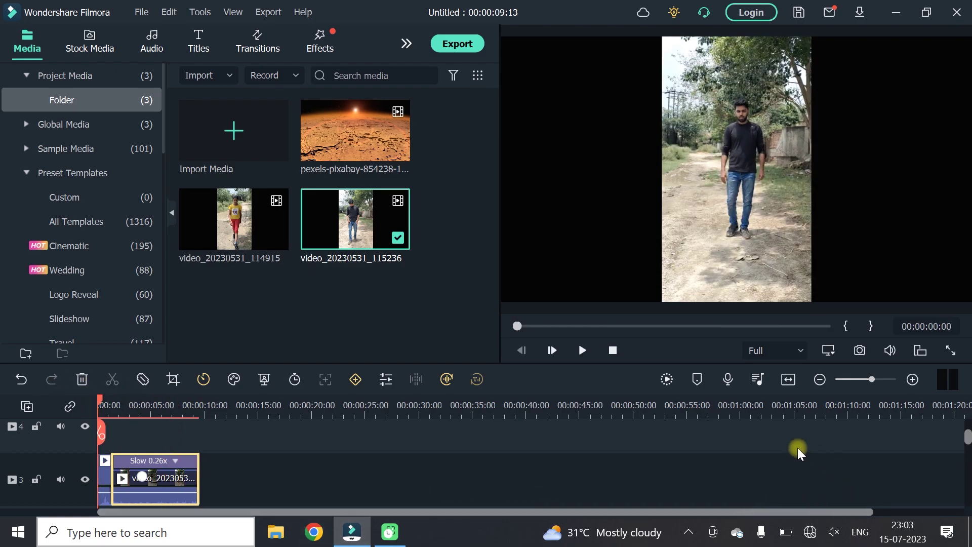
scroll(557, 412, "up", 5)
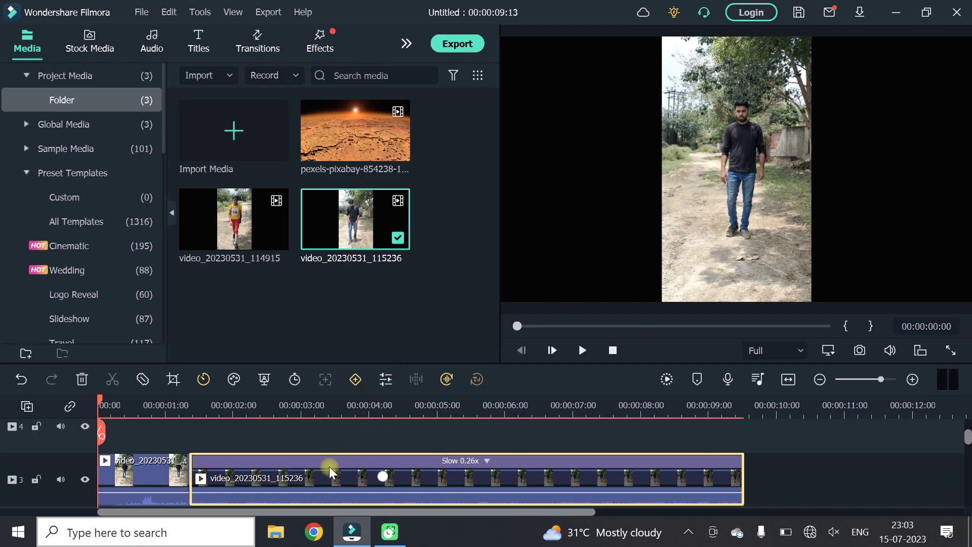
left_click(153, 461, "ctrl")
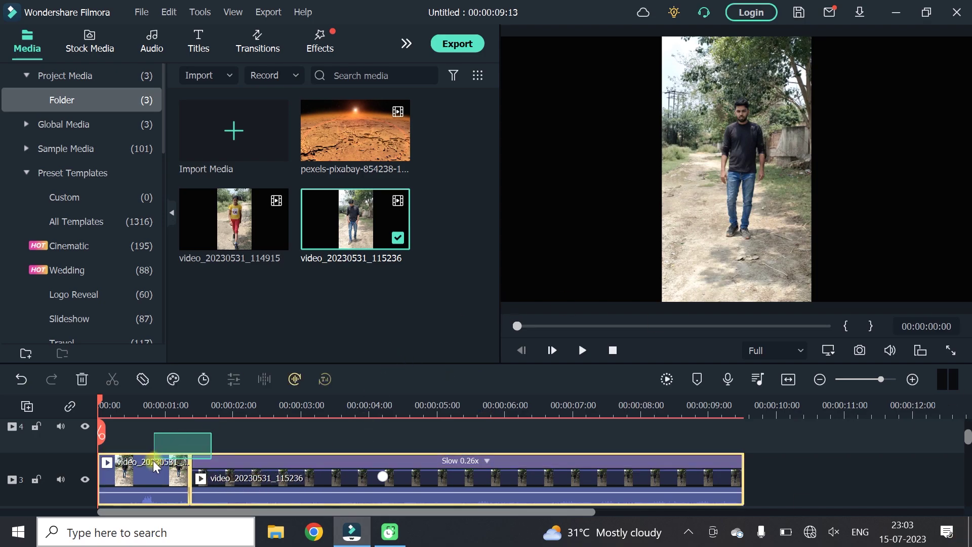
key("Delete")
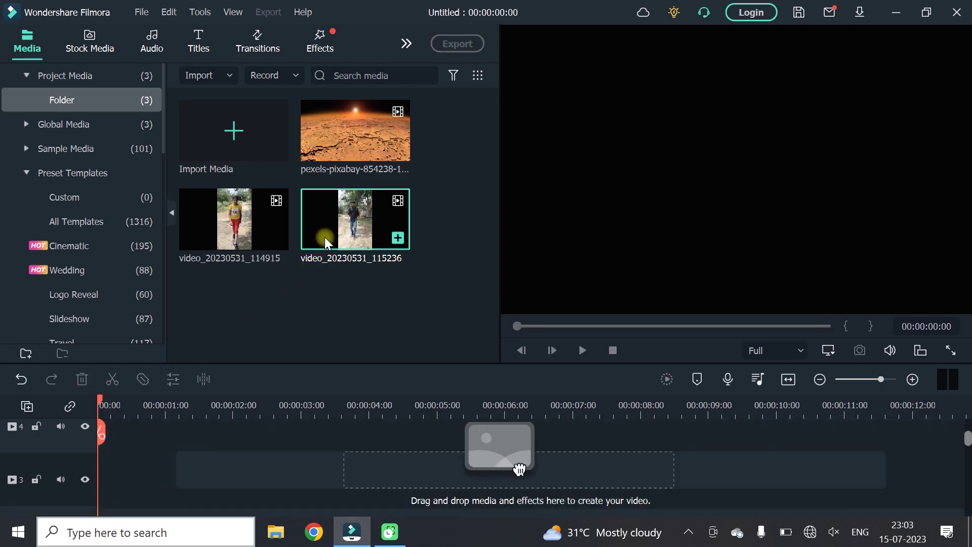
- Drag video_20230531_115236 from the Media panel onto track 3 at the timeline start
left_click_drag(324, 237, 96, 458)
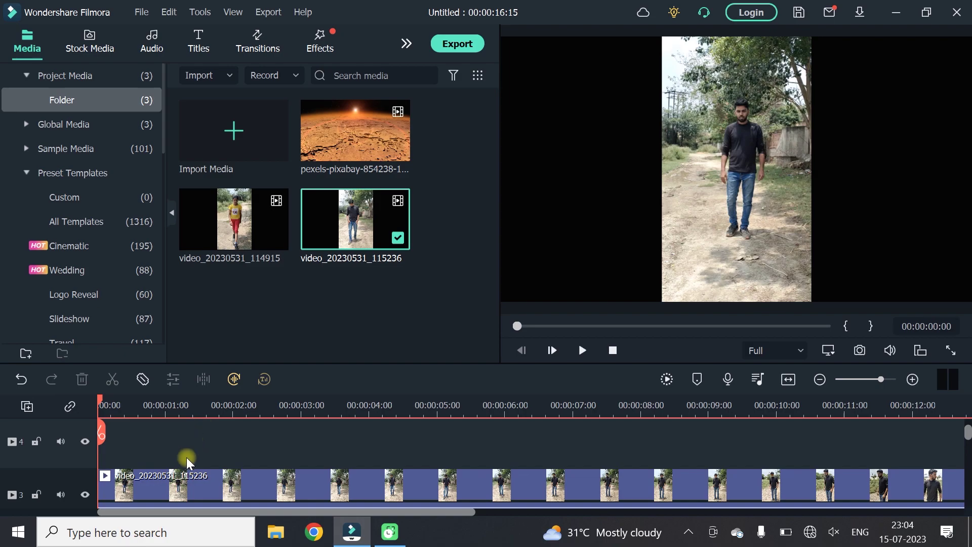
- Zoom the timeline to frame steps, park the playhead at 00:00:00:02, and select the walking clip
double_click(187, 479)
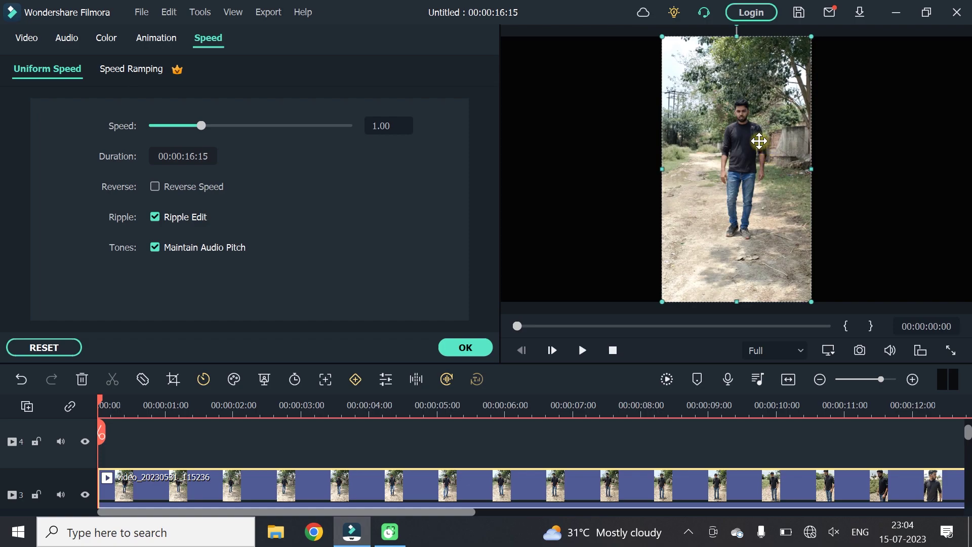
left_click(324, 346)
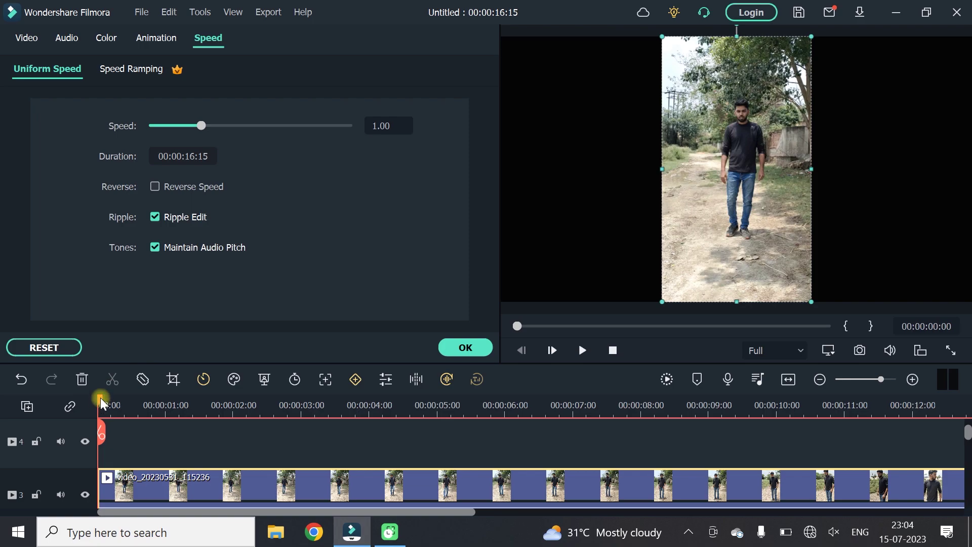
left_click_drag(101, 403, 104, 404)
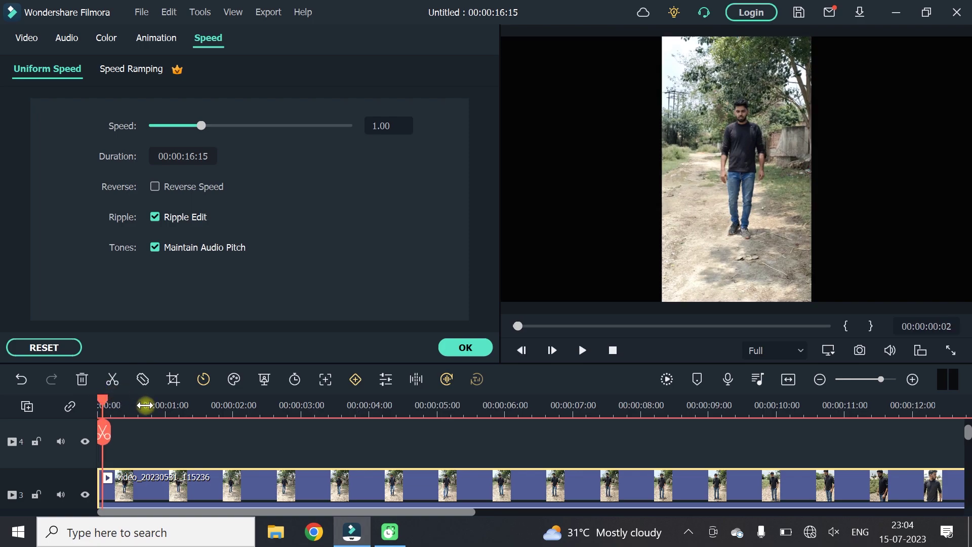
key("ctrl+equal")
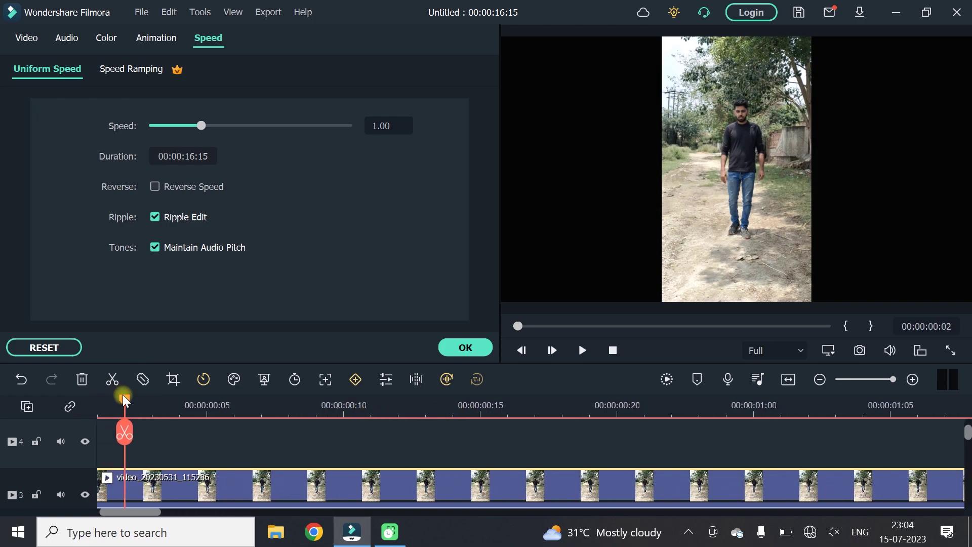
left_click_drag(115, 407, 101, 405)
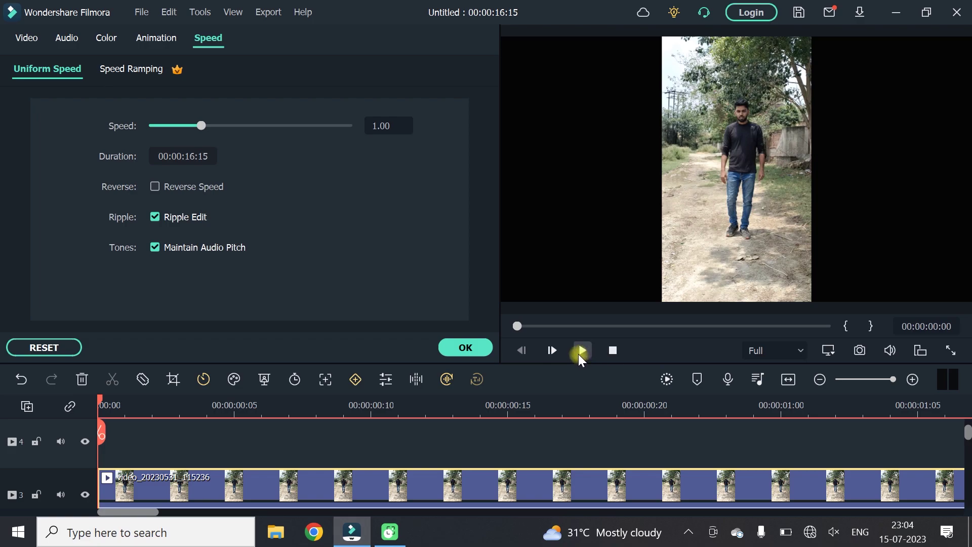
left_click(554, 350)
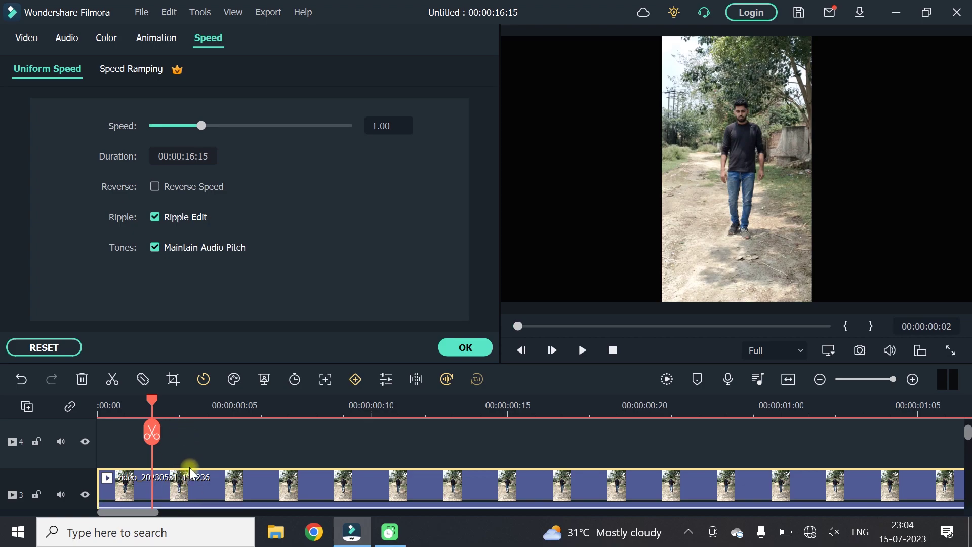
left_click(193, 486)
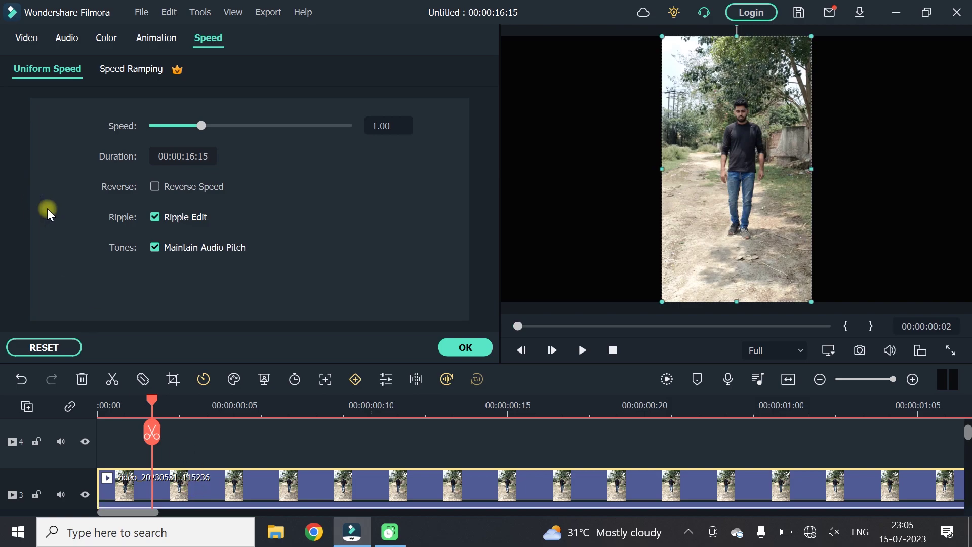
- Look through the clip's Animation, Speed and Video settings, then close them
left_click(167, 39)
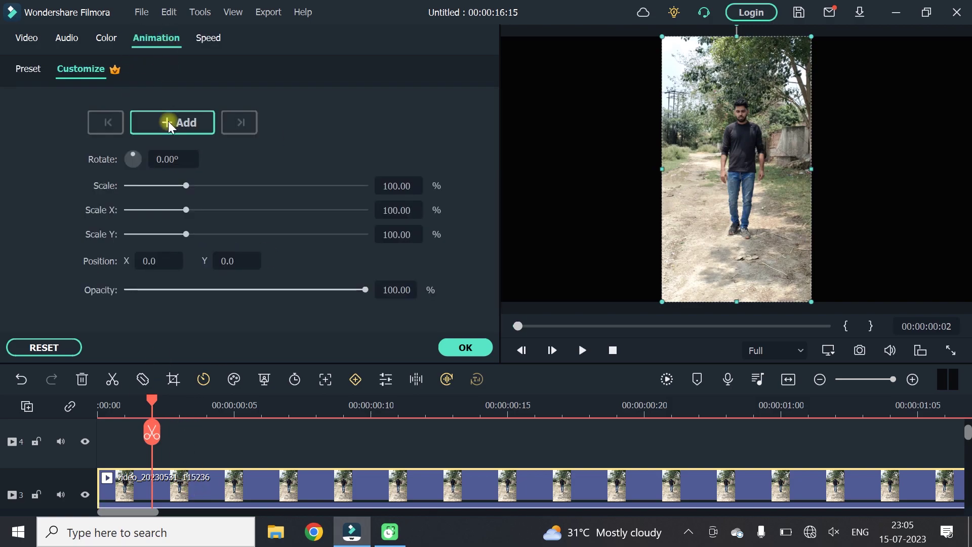
left_click(210, 38)
left_click(172, 38)
left_click(27, 41)
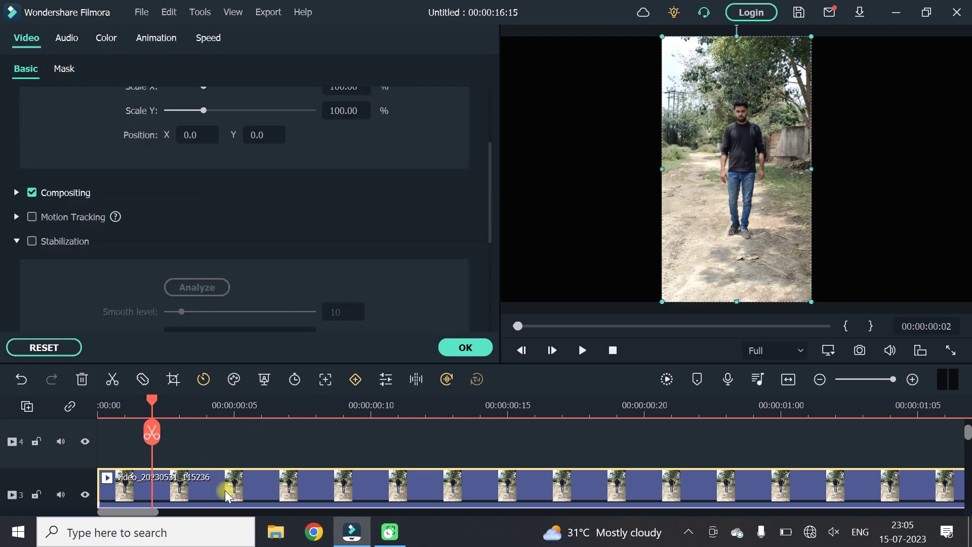
left_click(157, 38)
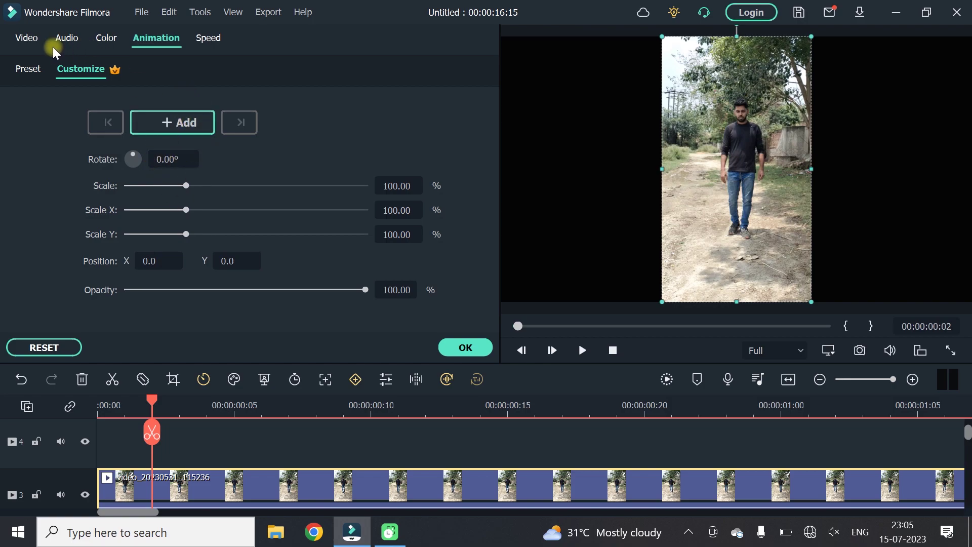
left_click(28, 38)
left_click(278, 459)
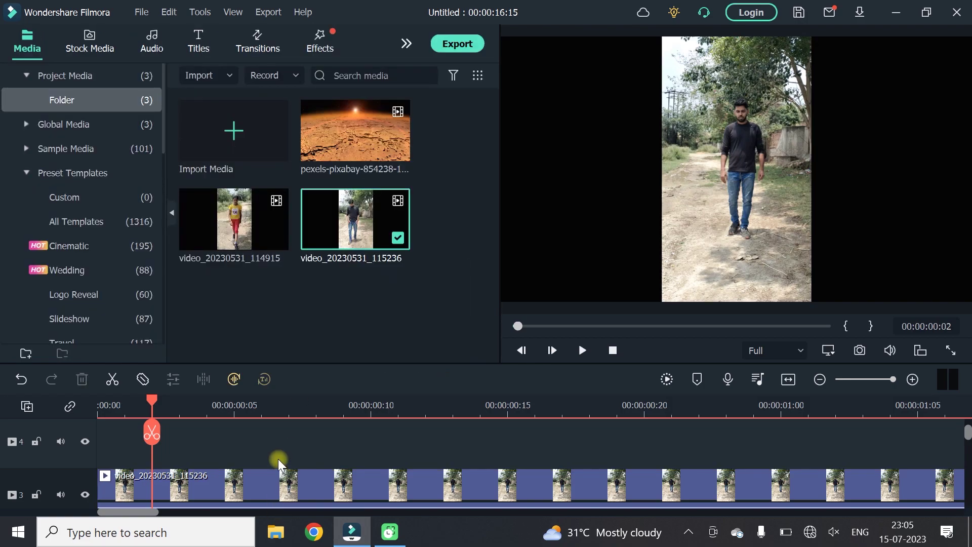
- Add a 100% scale keyframe near the start in Animation > Customize, preview, and rewind the playhead
double_click(240, 482)
scroll(240, 266, "up", 3)
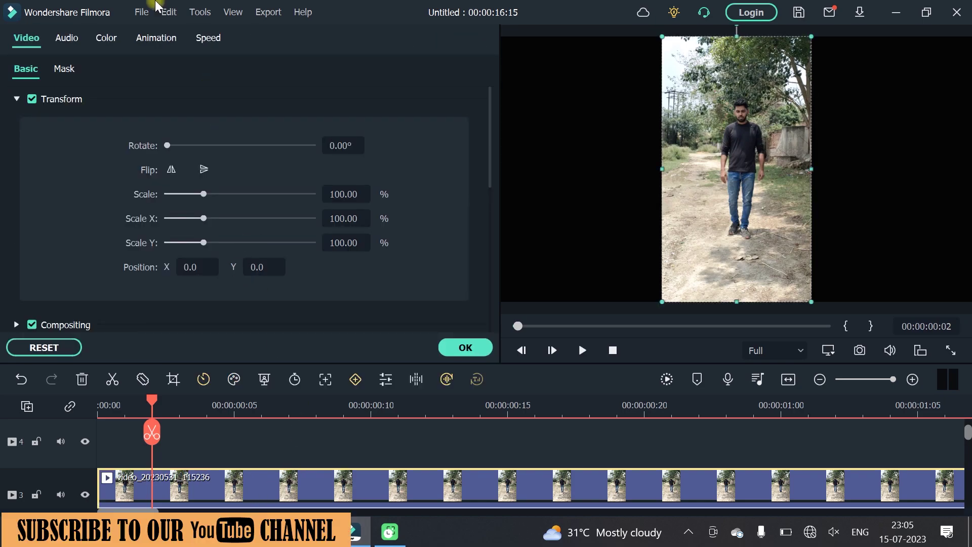
left_click(160, 38)
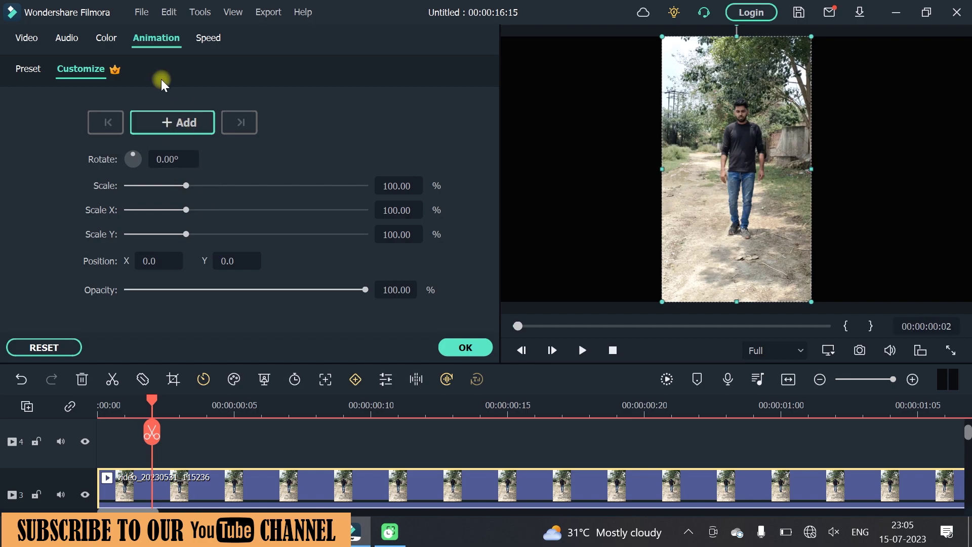
left_click(168, 123)
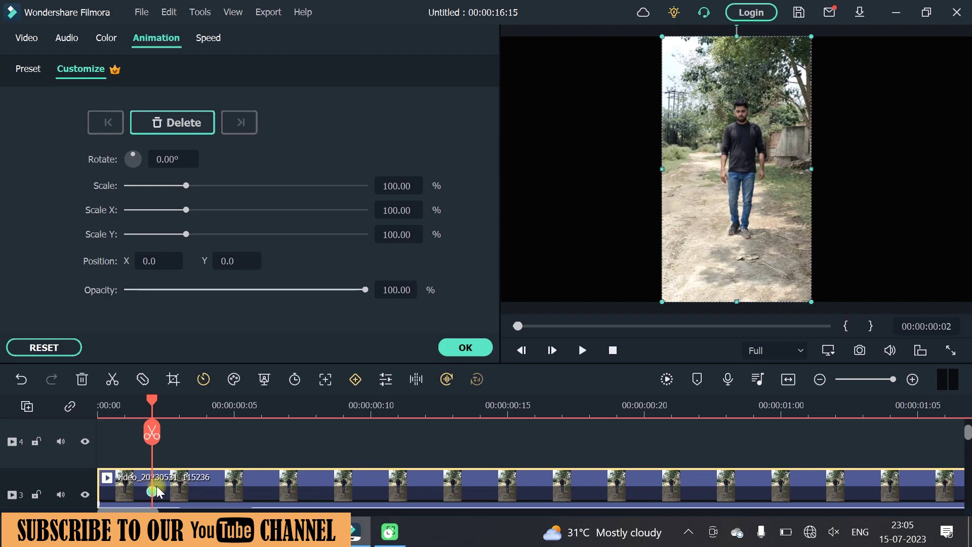
left_click(582, 350)
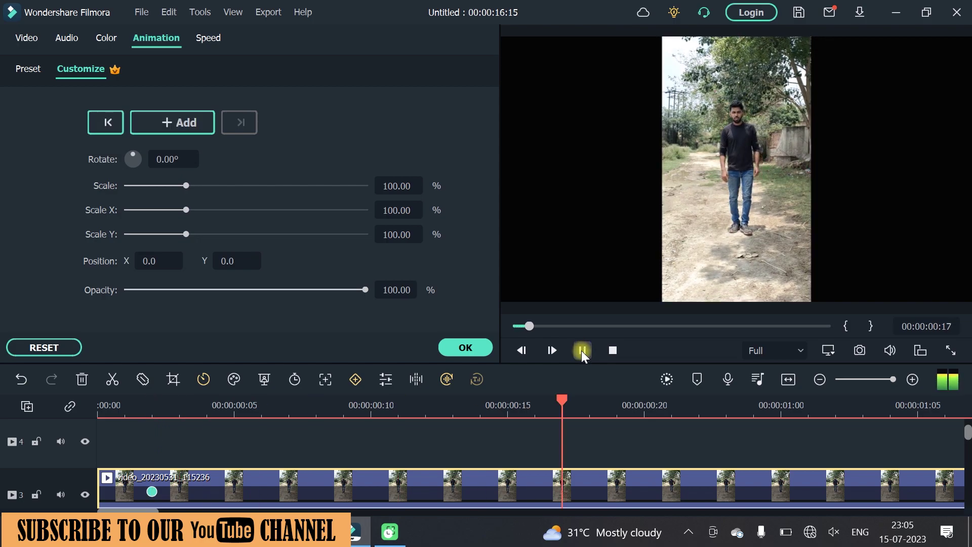
left_click(582, 349)
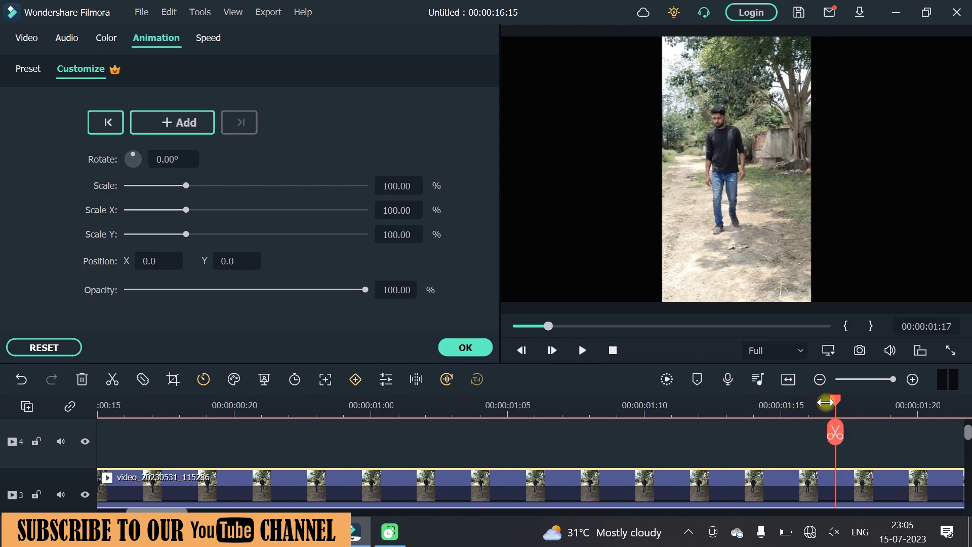
mouse_move(835, 403)
left_mouse_down()
mouse_move(2, 410)
mouse_move(198, 435)
mouse_move(191, 433)
left_mouse_up()
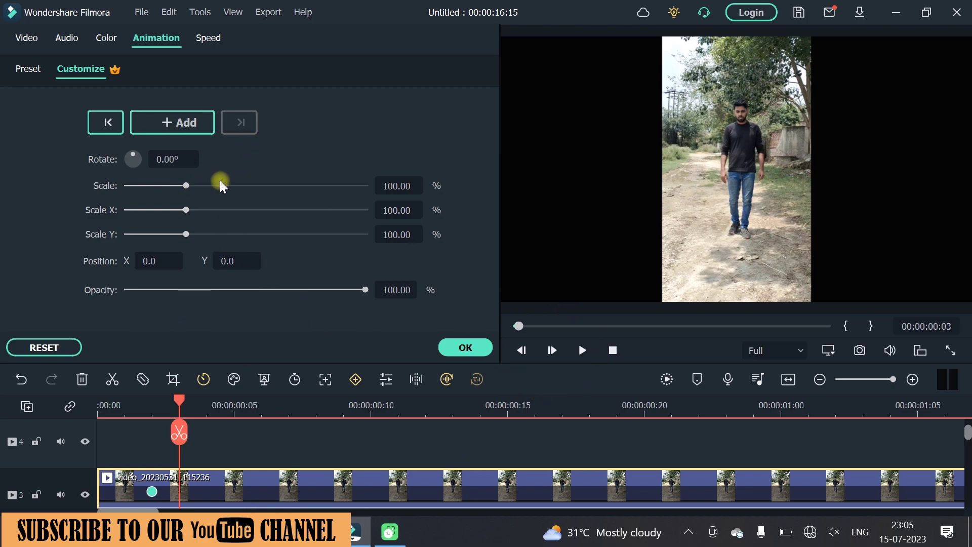
- Key the Scale at about 115%, then 100% on the following frame
double_click(396, 186)
type("115")
key("Return")
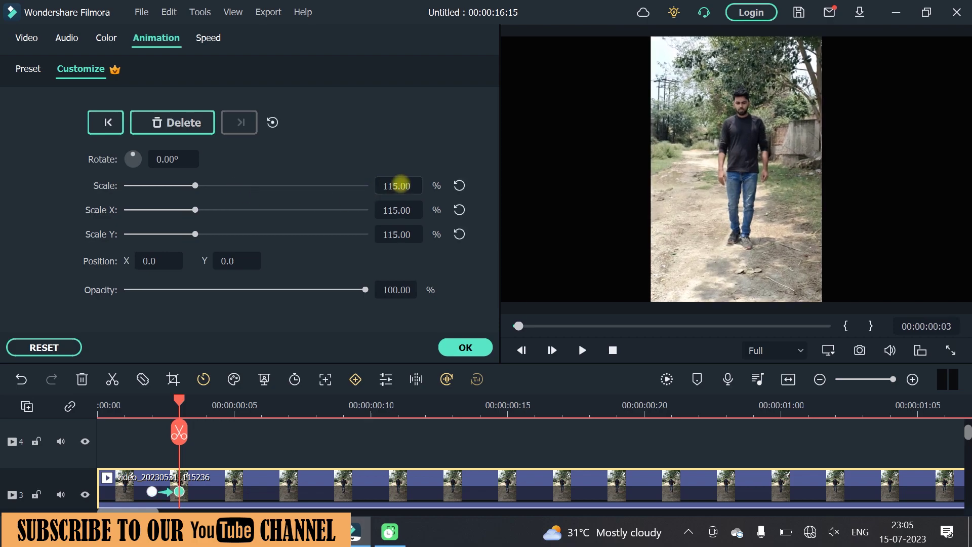
mouse_move(401, 183)
left_mouse_down()
mouse_move(390, 183)
mouse_move(411, 183)
left_mouse_up()
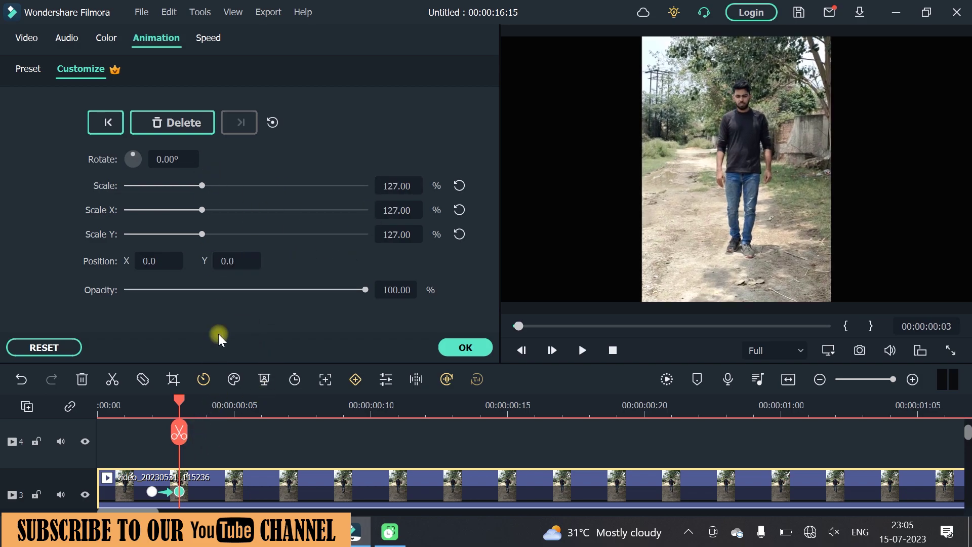
left_click(554, 351)
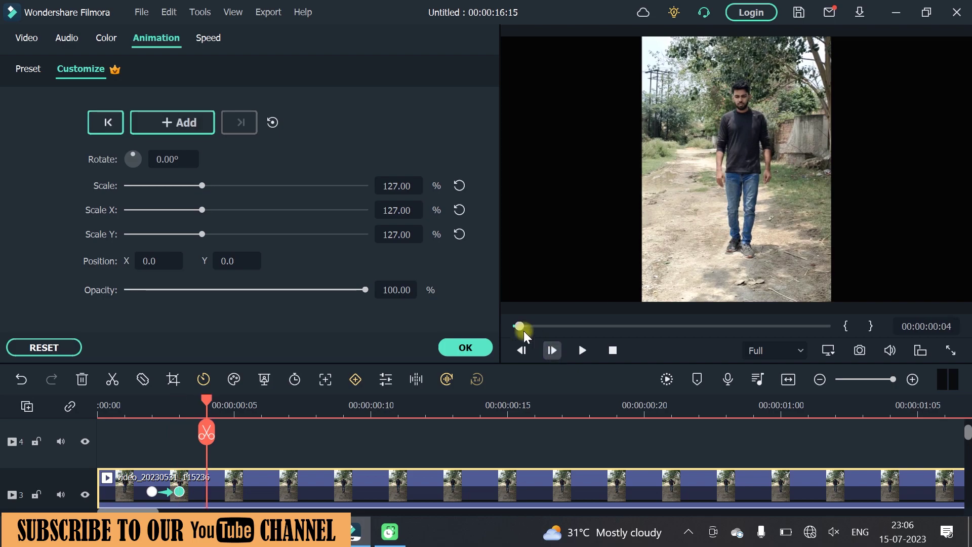
left_click(397, 185)
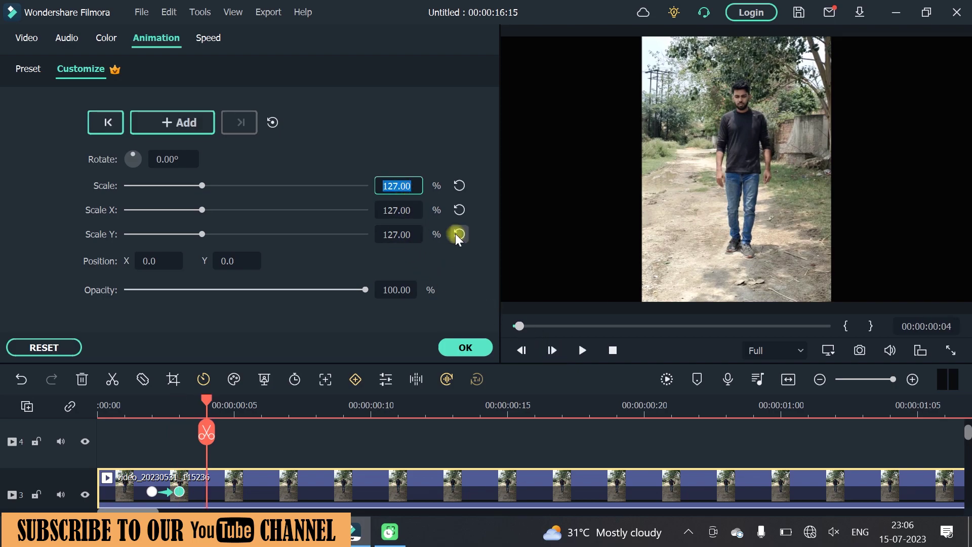
type("100")
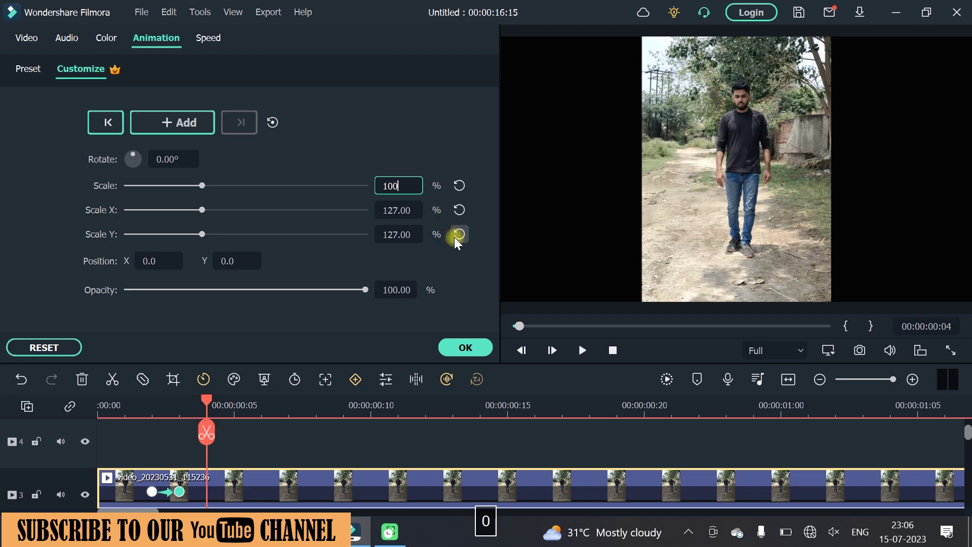
key("Return")
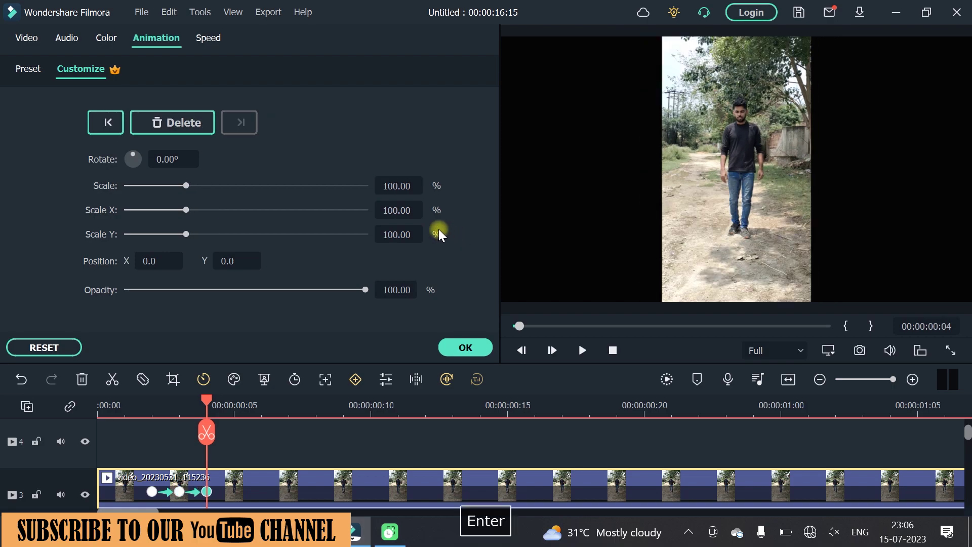
- Add a zoomed-in scale keyframe one frame later, then a 100% keyframe on the next frame
left_click(551, 351)
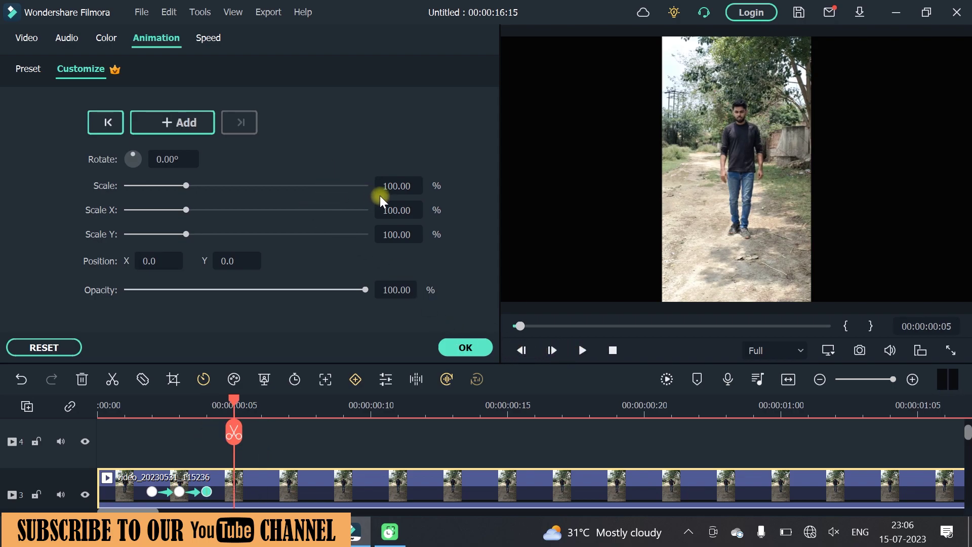
left_click_drag(396, 186, 408, 190)
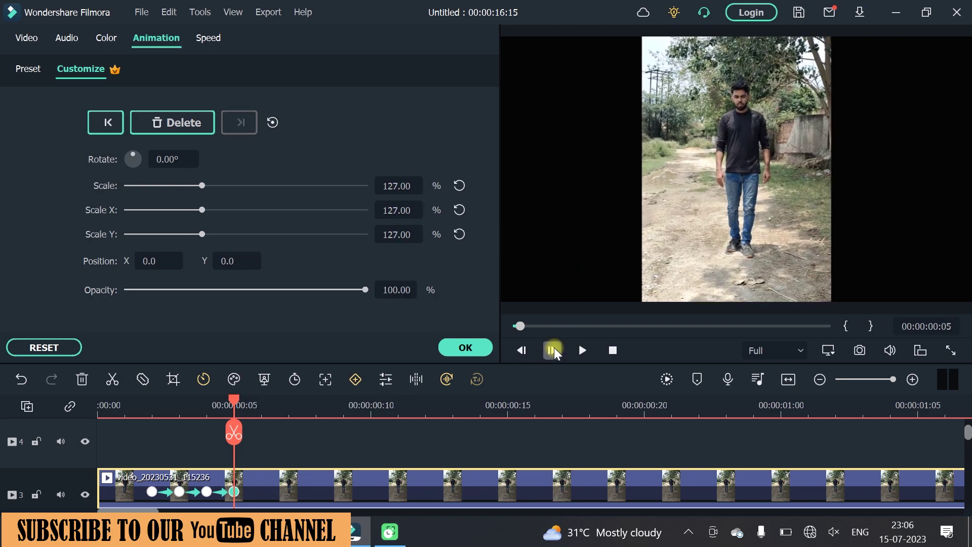
left_click(546, 343)
left_click(390, 186)
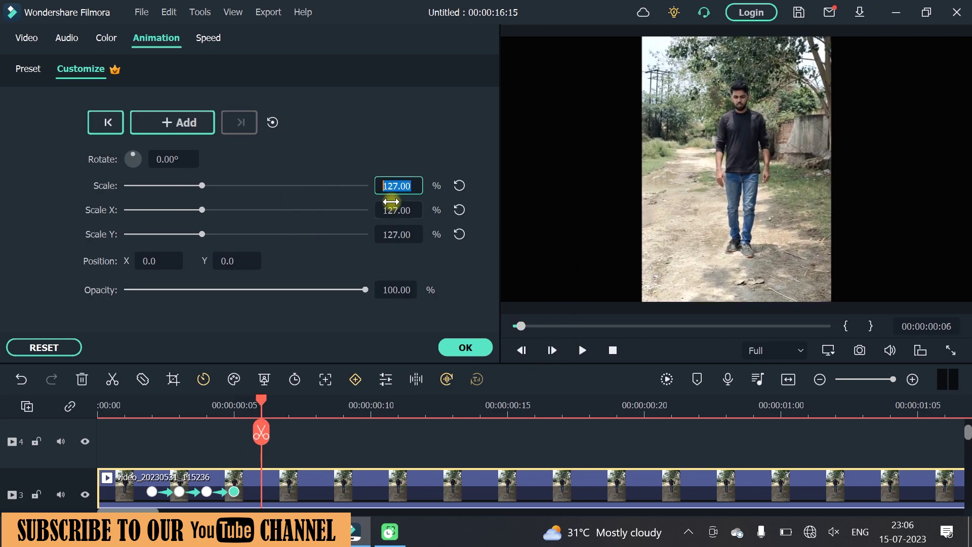
type("1")
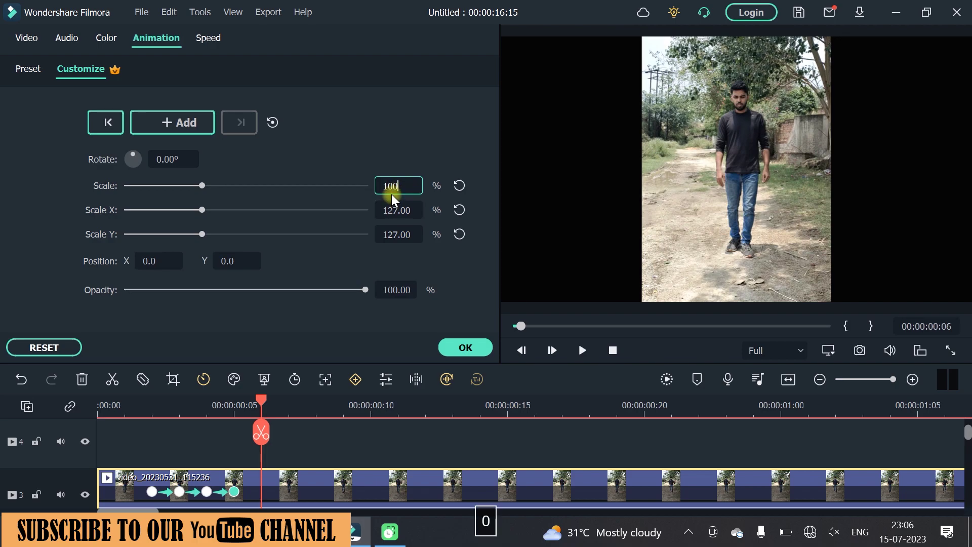
key("Return")
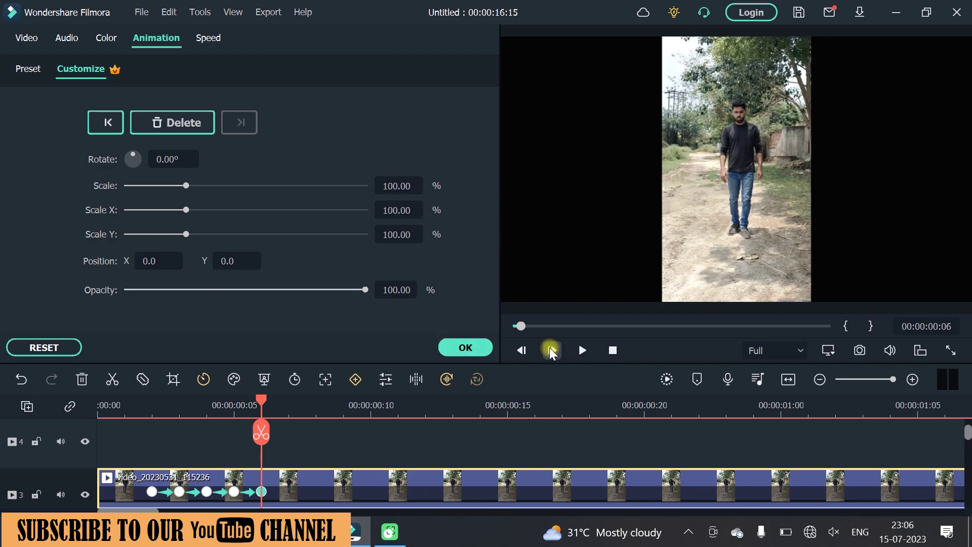
- Set a 127% scale keyframe one frame back, advance a frame, and confirm the animation settings with OK
left_click(550, 350)
left_click(550, 350)
left_click(522, 349)
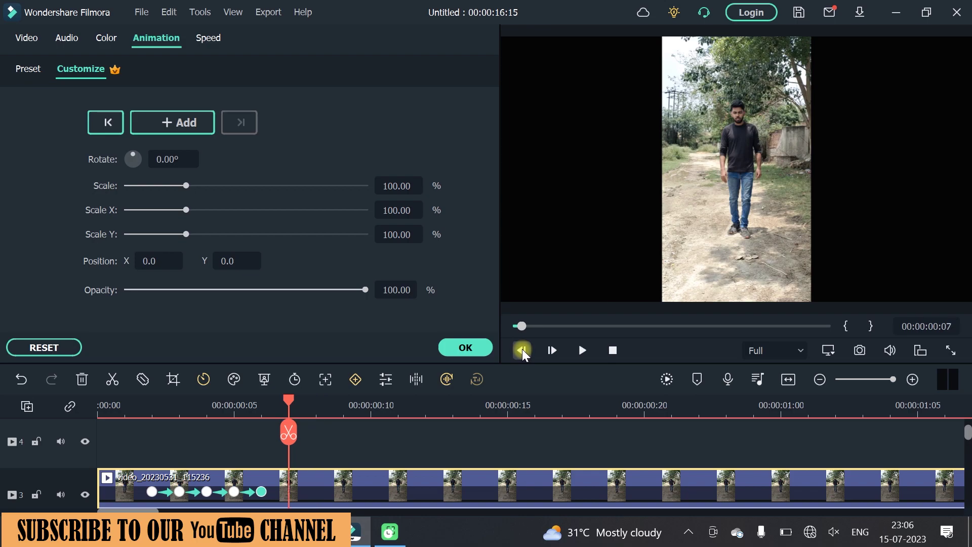
double_click(401, 187)
type("127")
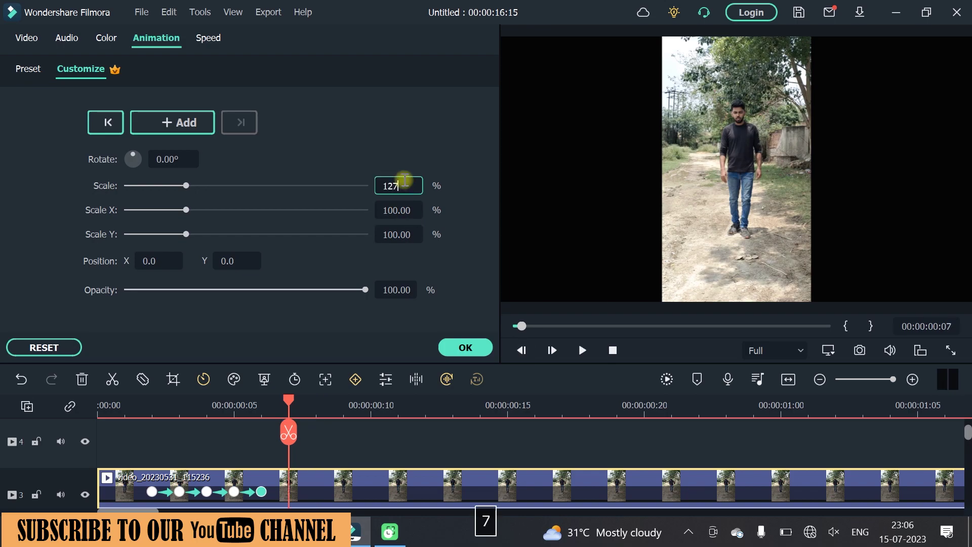
key("Return")
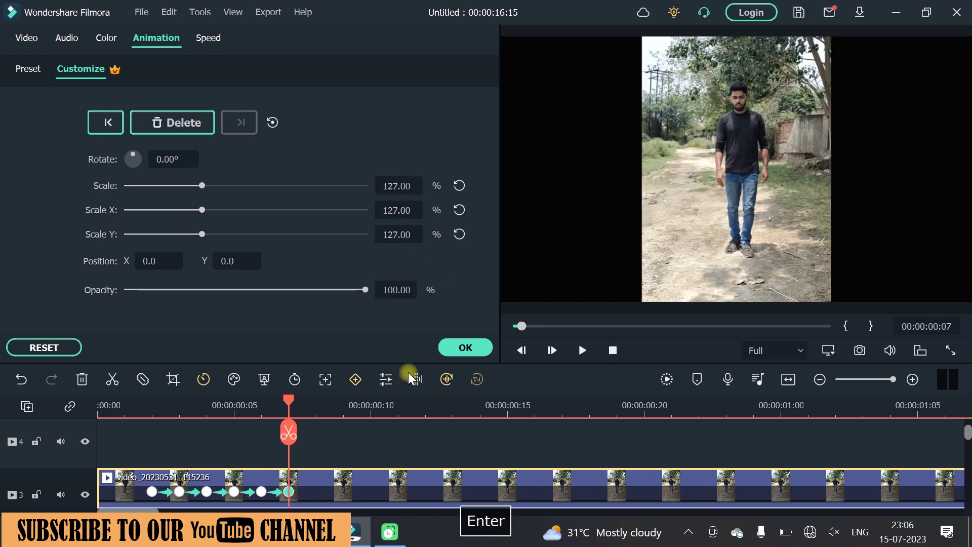
left_click(553, 350)
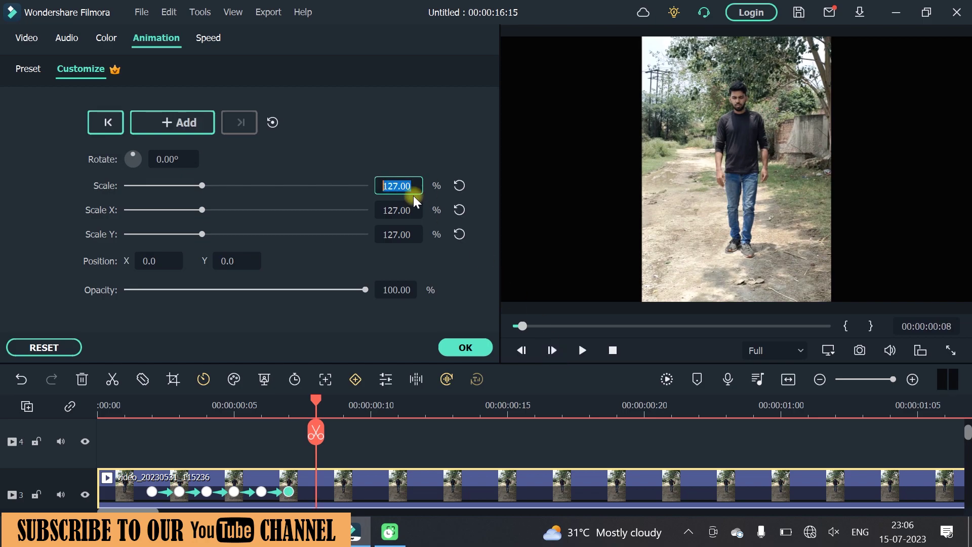
type("1")
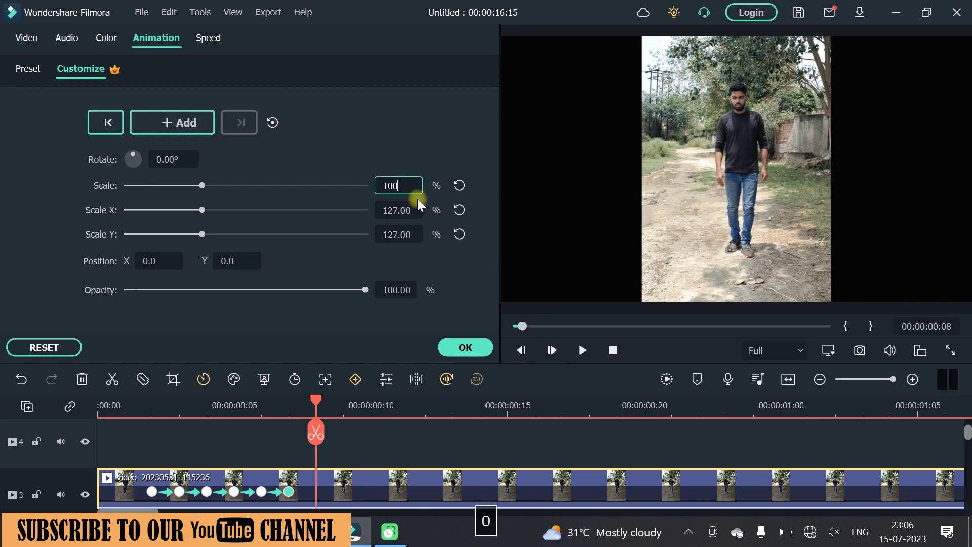
left_click(456, 346)
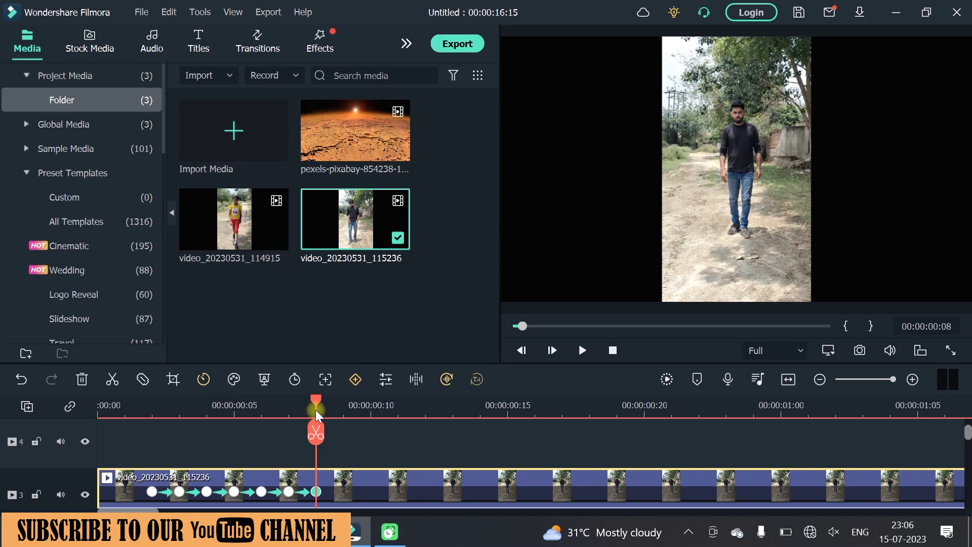
left_click_drag(315, 398, 126, 398)
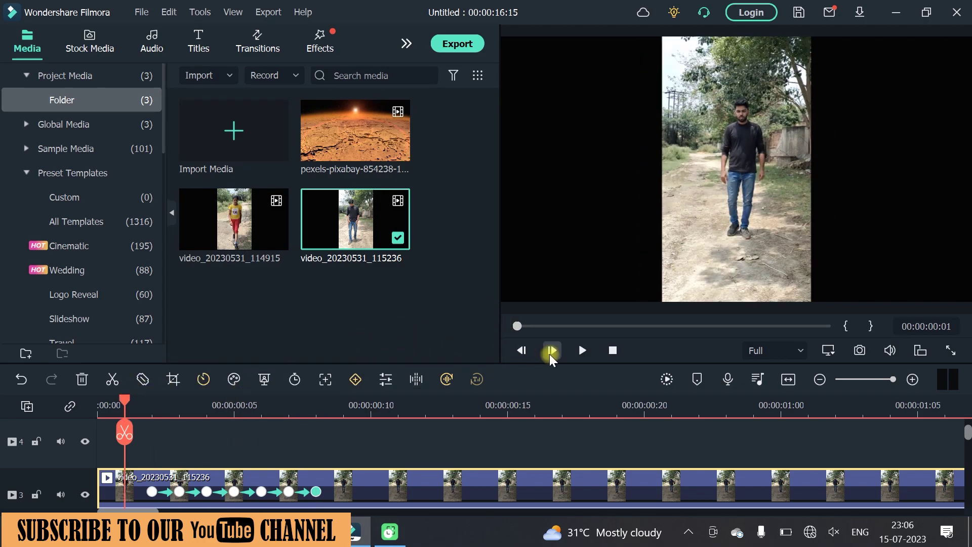
left_click(581, 350)
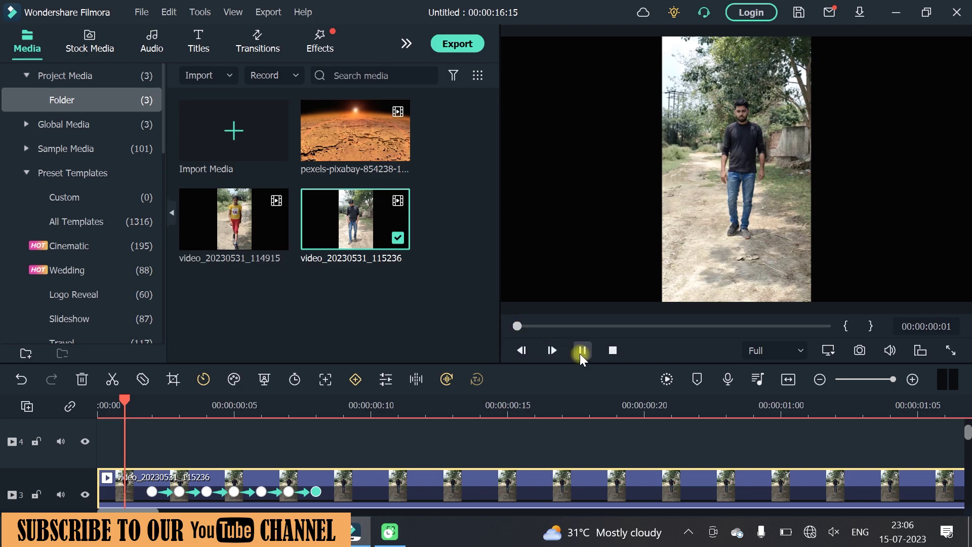
left_click(582, 350)
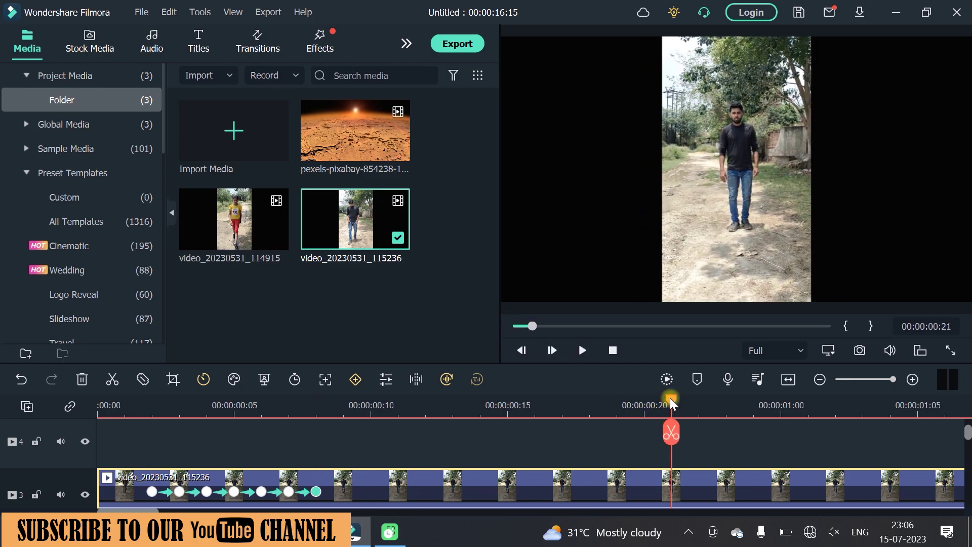
left_click_drag(669, 401, 616, 405)
left_click_drag(474, 406, 152, 402)
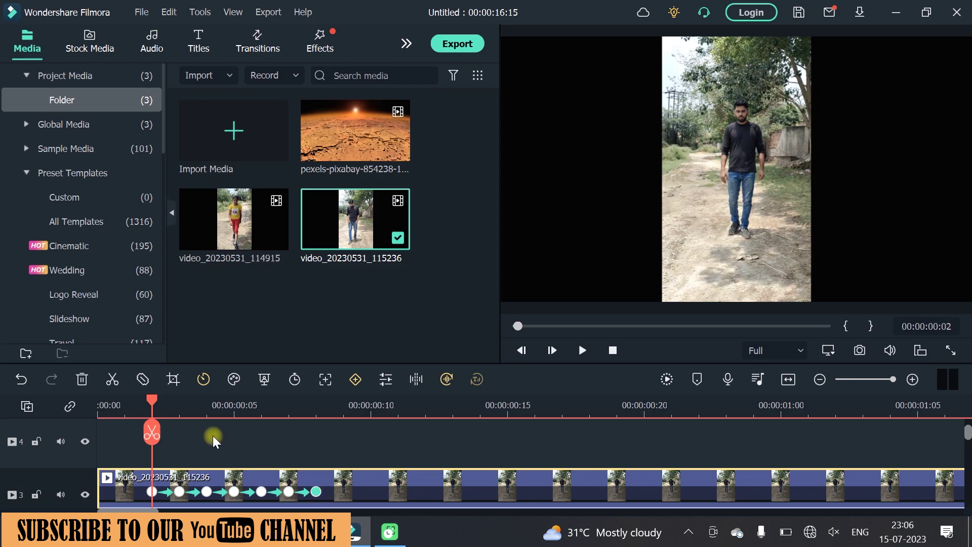
left_click(583, 350)
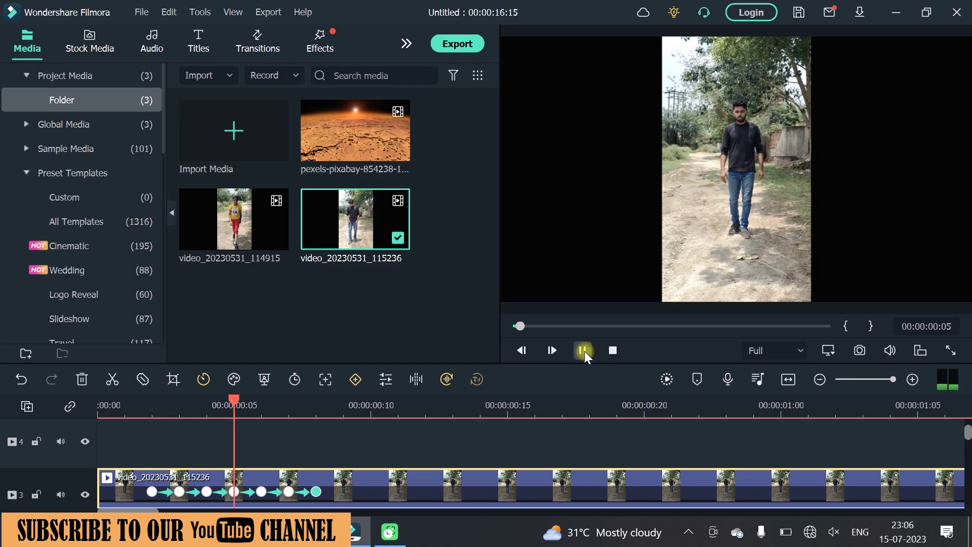
left_click(583, 351)
- Drag the last two scale keyframes further along the clip
left_click_drag(536, 401, 179, 401)
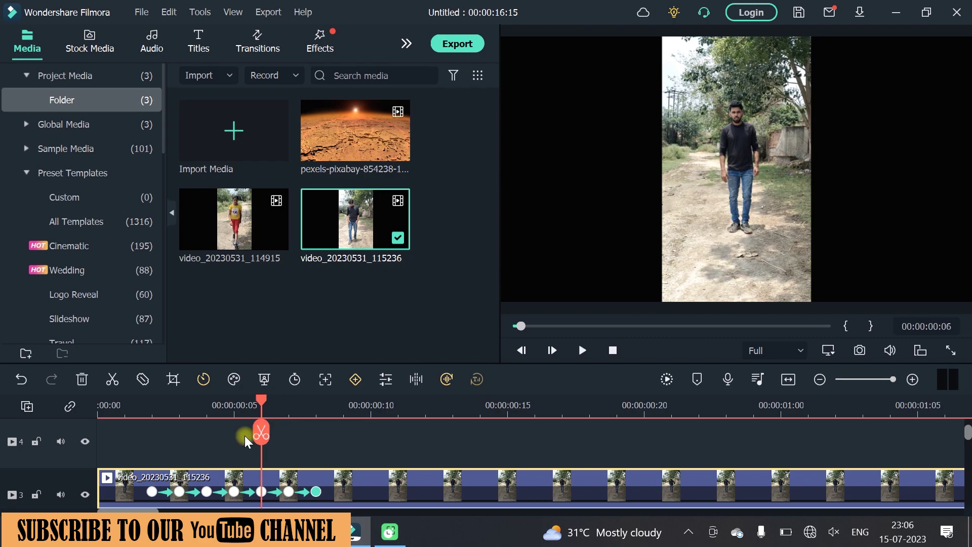
left_click_drag(317, 498, 535, 492)
left_click_drag(290, 495, 416, 491)
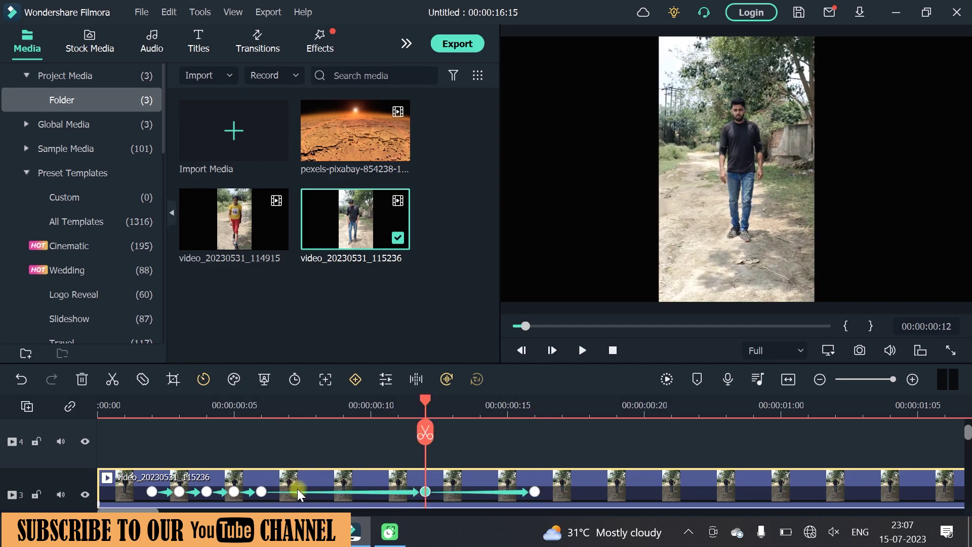
left_click(262, 491)
scroll(330, 496, "down", 2)
left_click(327, 463)
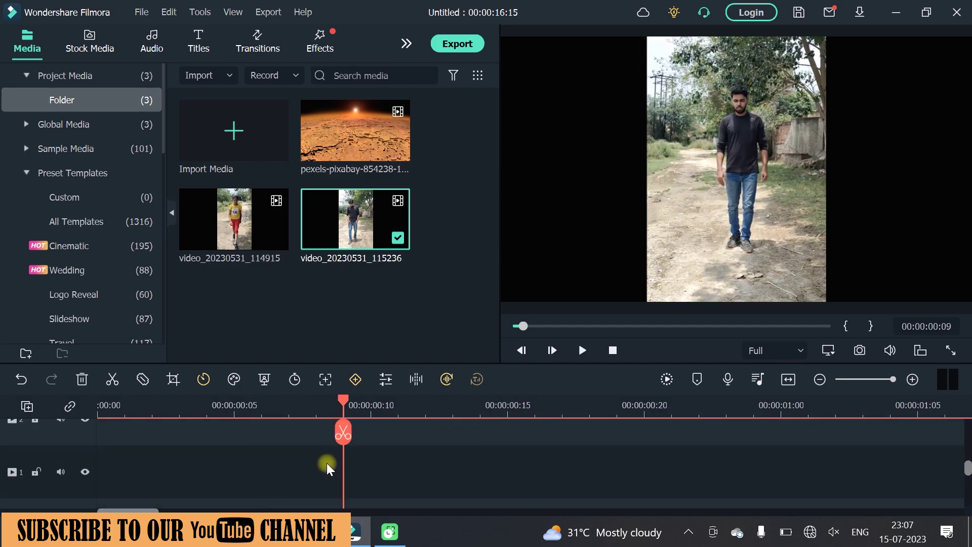
scroll(323, 469, "up", 2)
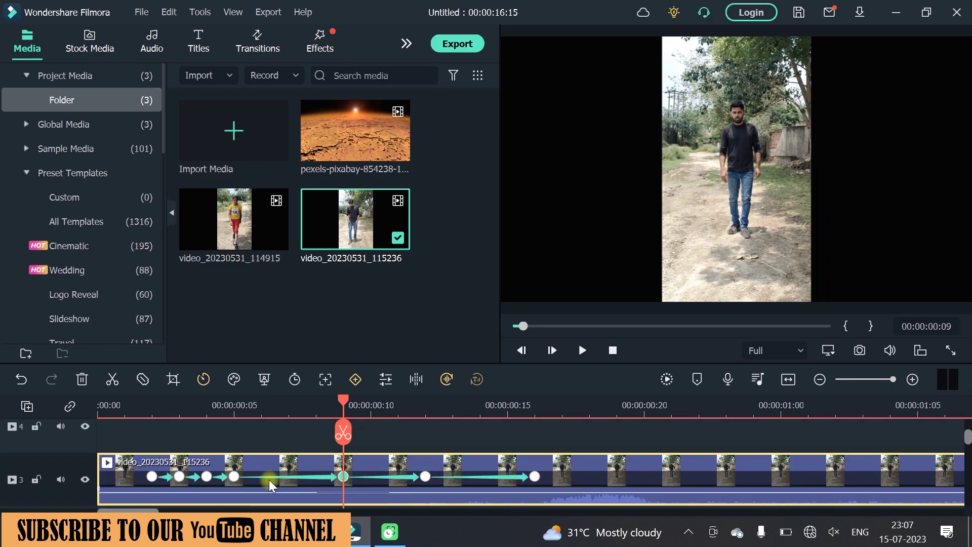
- Spread the middle keyframes, undo one wrong move, and move the first keyframe to the clip start
left_click_drag(235, 478, 289, 478)
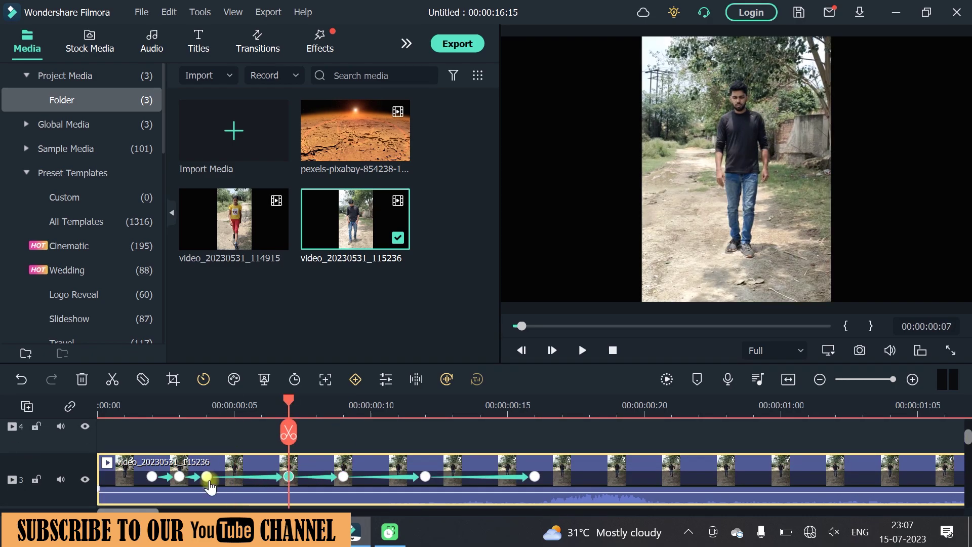
left_click_drag(207, 477, 234, 476)
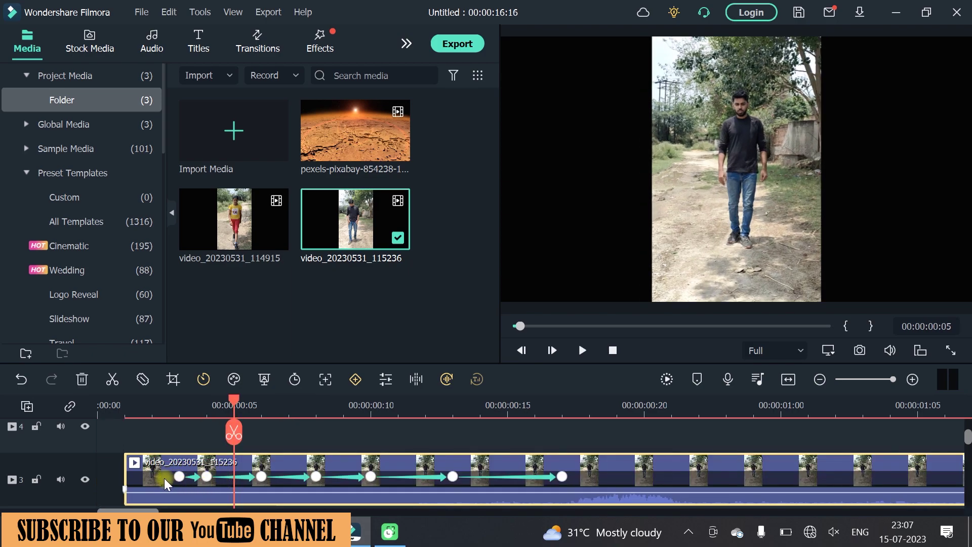
key("ctrl+z")
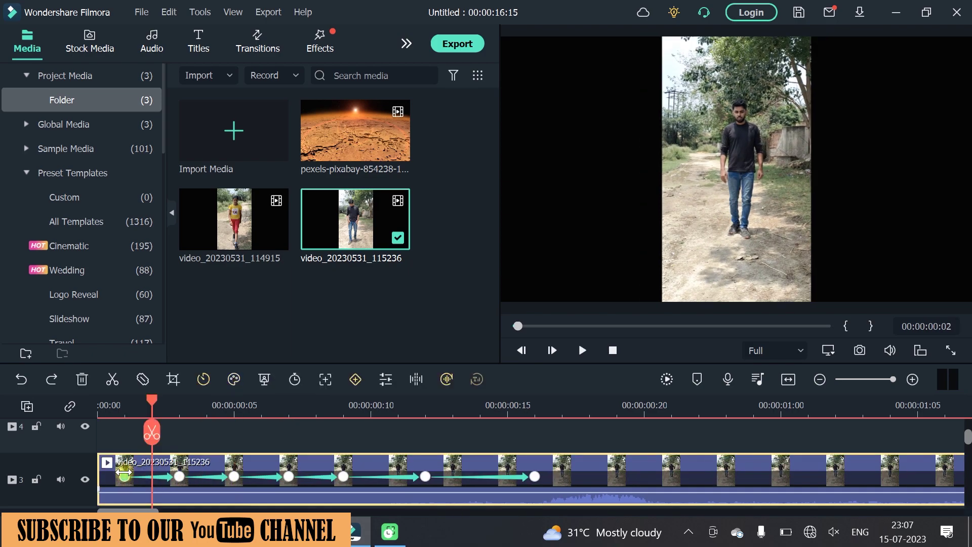
left_click_drag(124, 475, 100, 476)
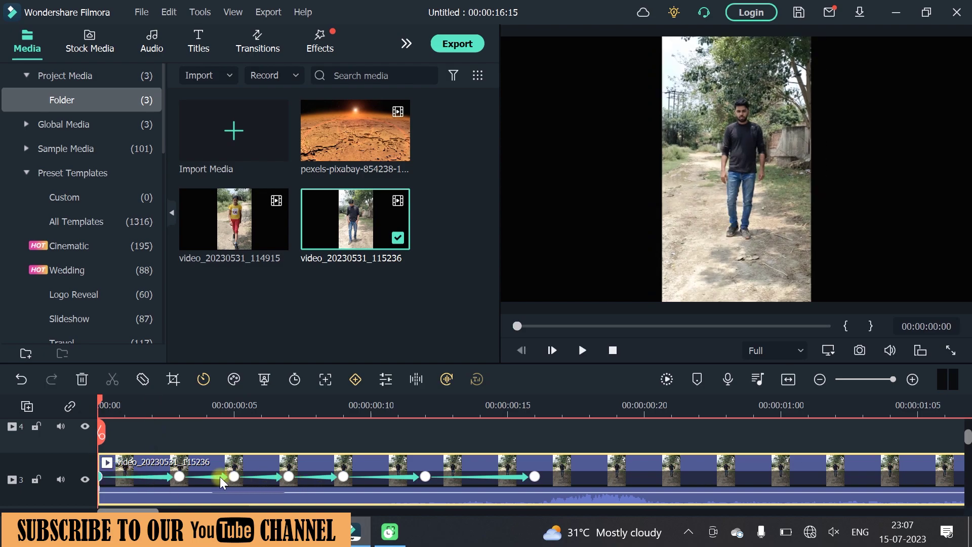
left_click(426, 476)
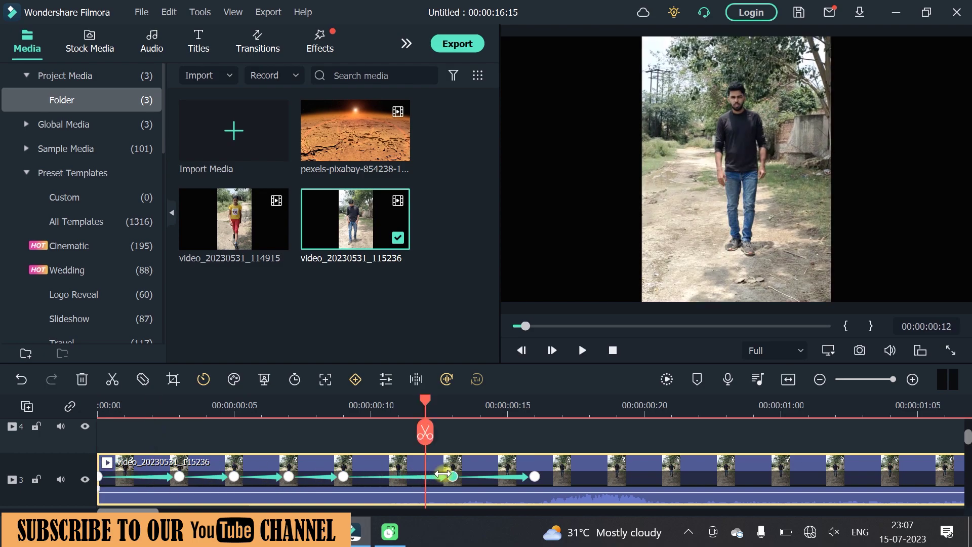
left_click_drag(426, 477, 316, 477)
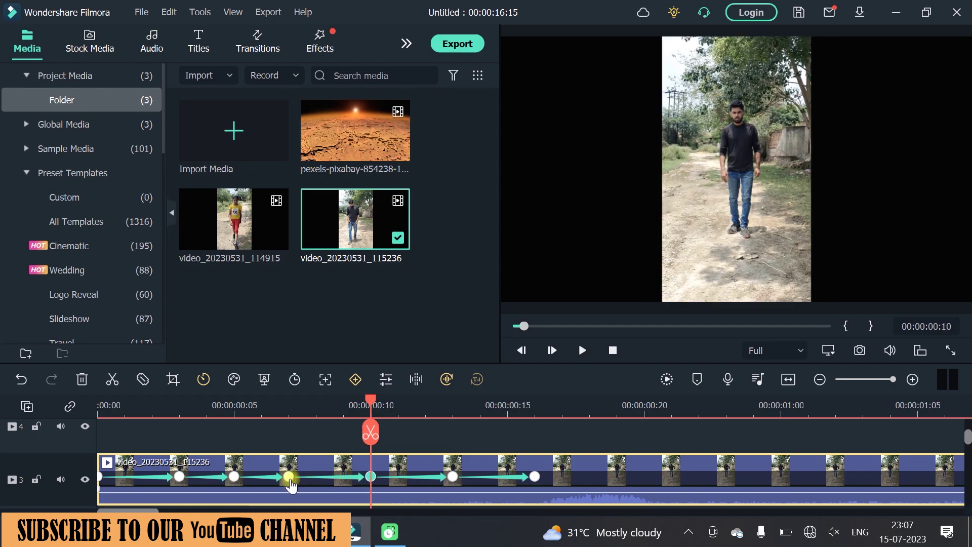
left_click(234, 478)
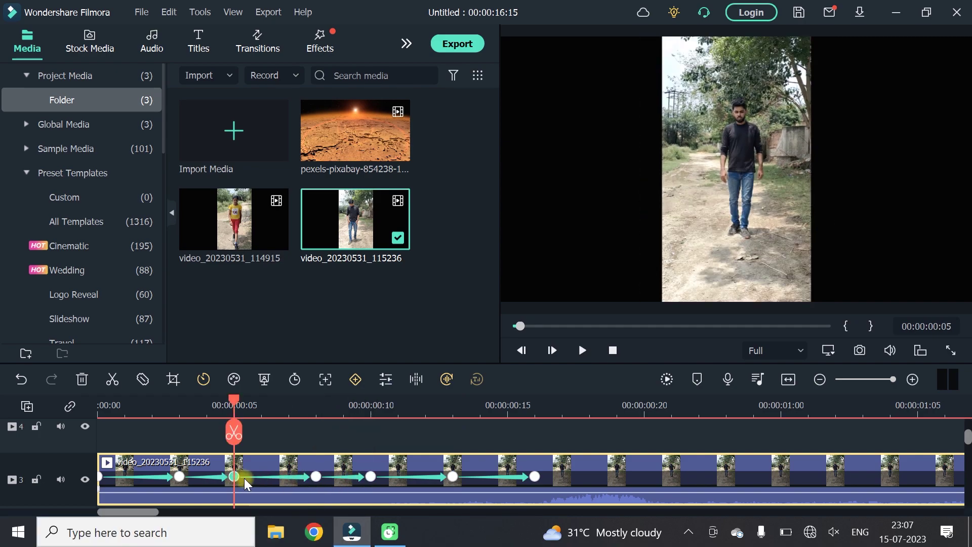
left_click(152, 405)
left_click(99, 405)
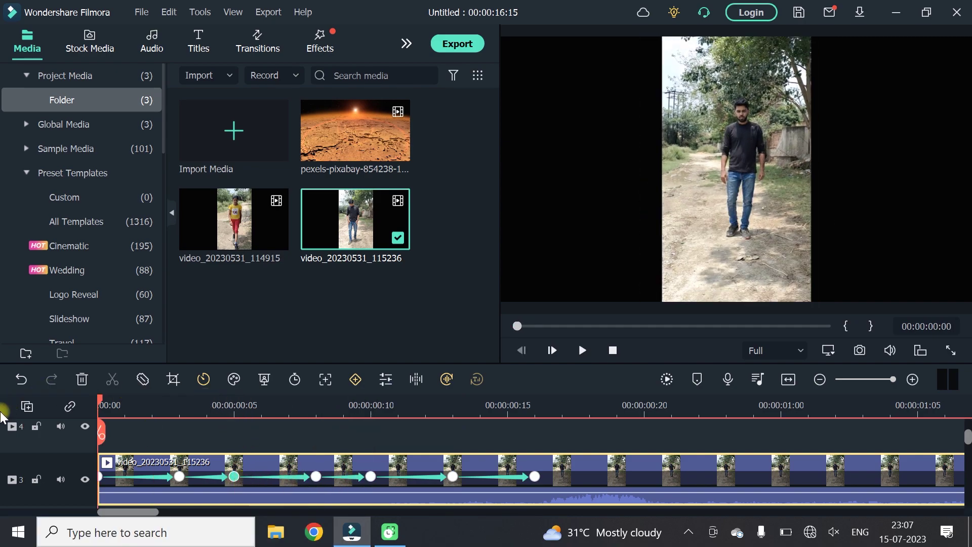
- Preview the respaced zoom from the start, pause at 15 frames, and zoom the timeline out to the full clip
left_click(582, 351)
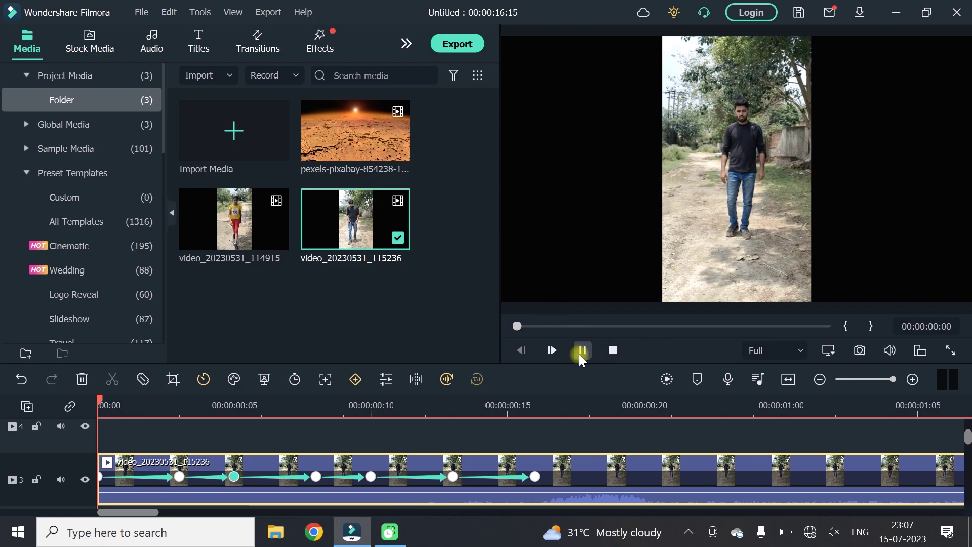
left_click_drag(614, 400, 69, 397)
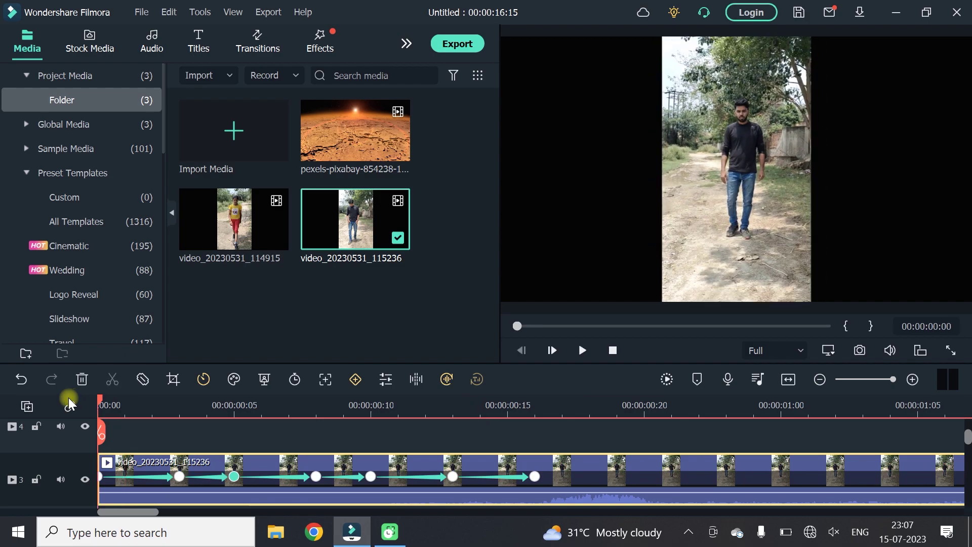
left_click(583, 352)
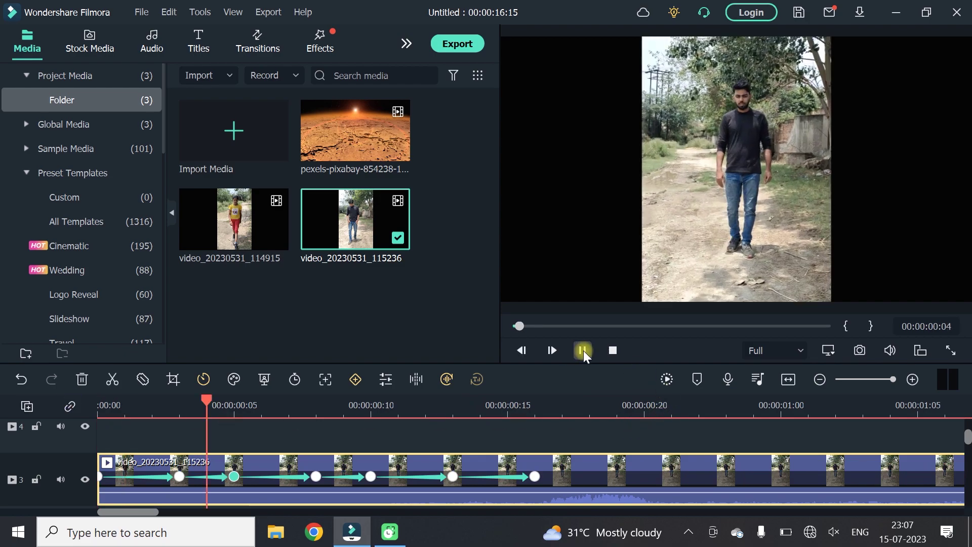
left_click(583, 352)
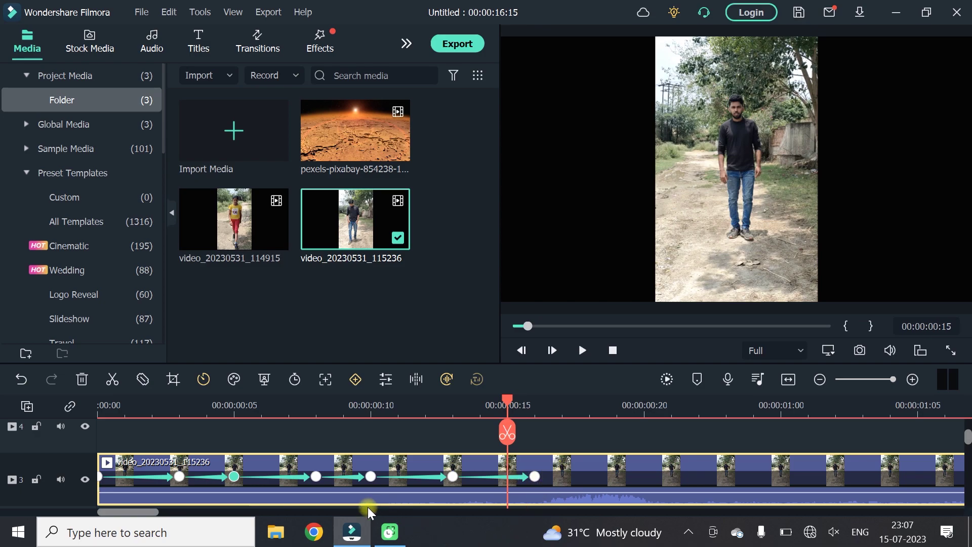
left_click_drag(591, 405, 394, 410)
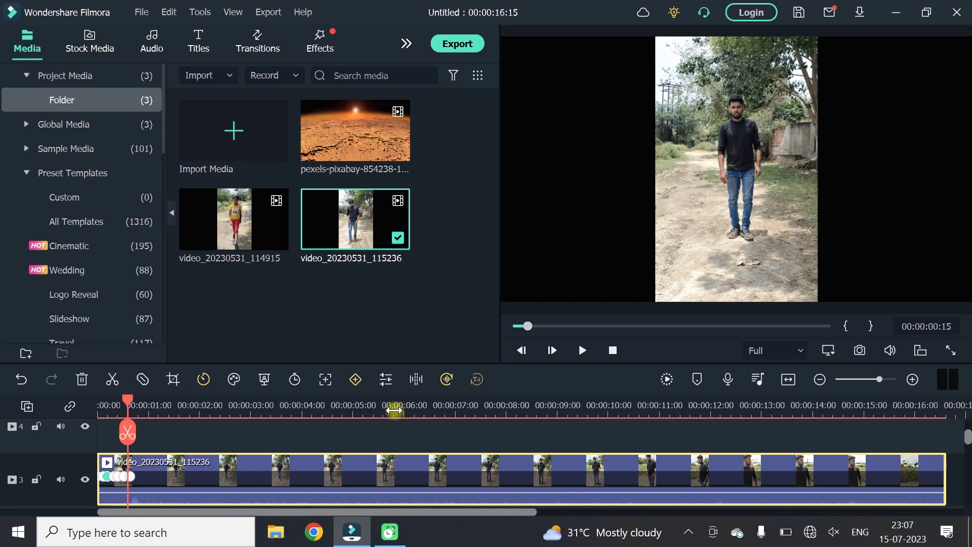
mouse_move(128, 405)
left_mouse_down()
mouse_move(142, 406)
mouse_move(135, 404)
left_mouse_up()
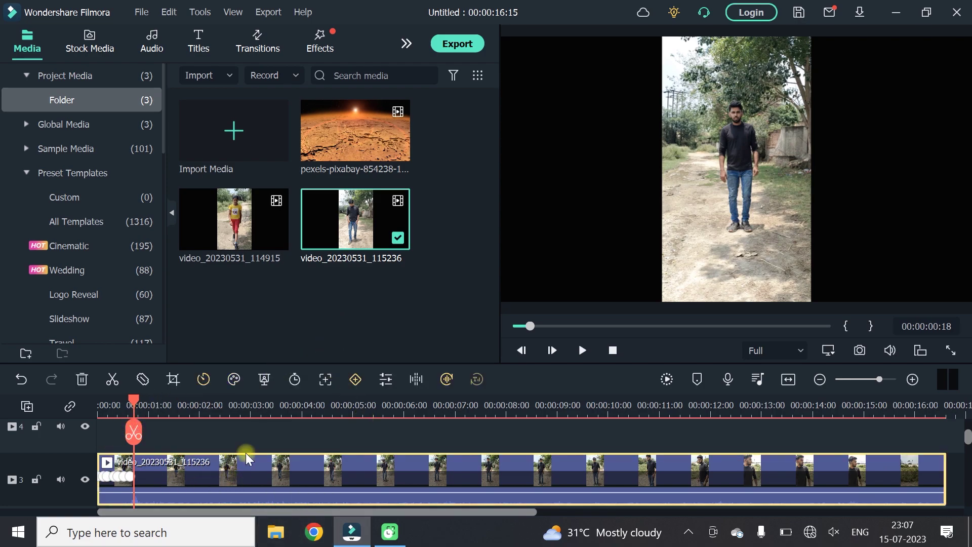
- Add an opacity keyframe at about 28%, then one at 100% a few frames later
left_click(272, 462)
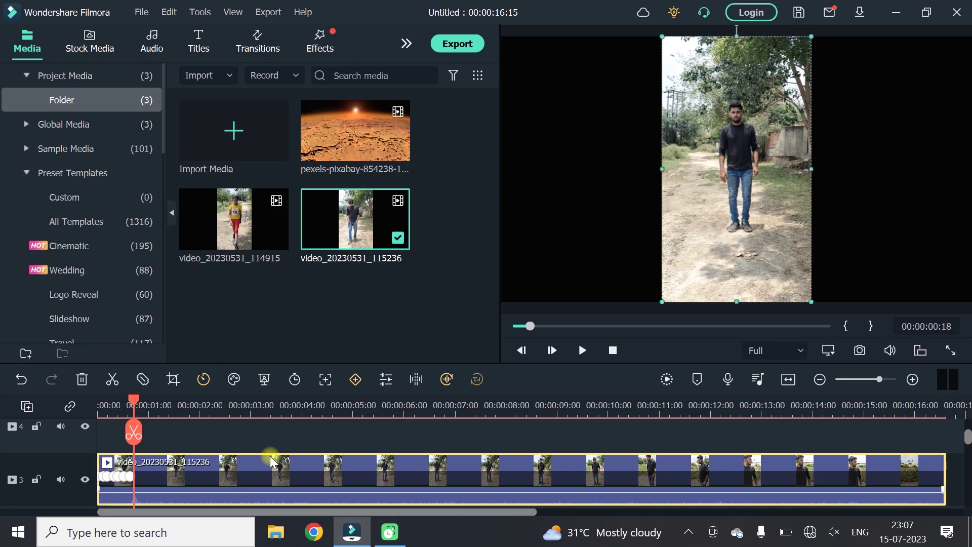
double_click(272, 462)
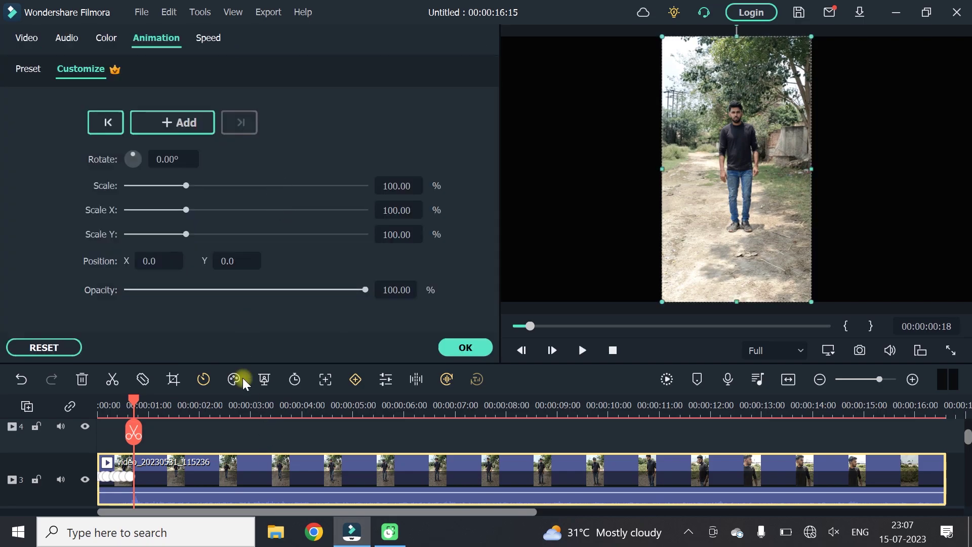
left_click(183, 122)
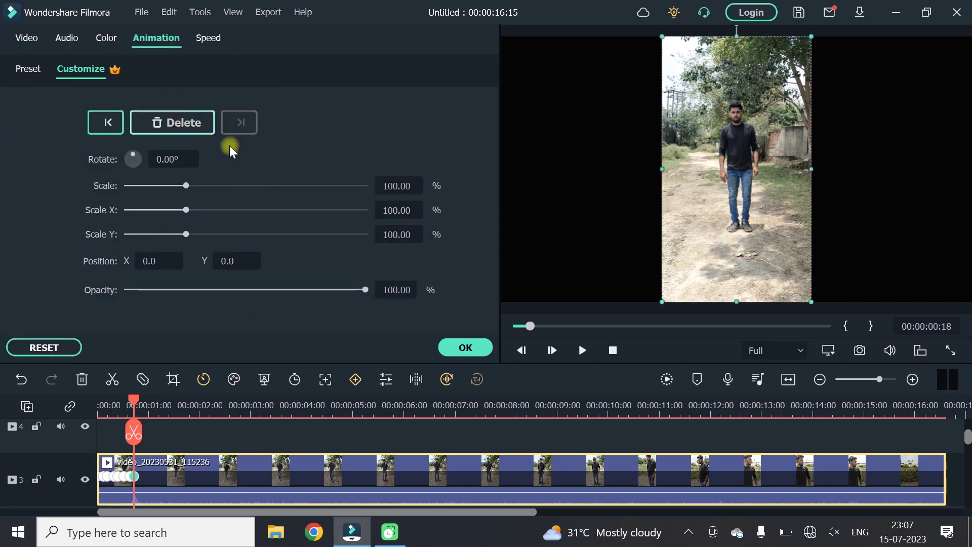
left_click_drag(367, 289, 195, 312)
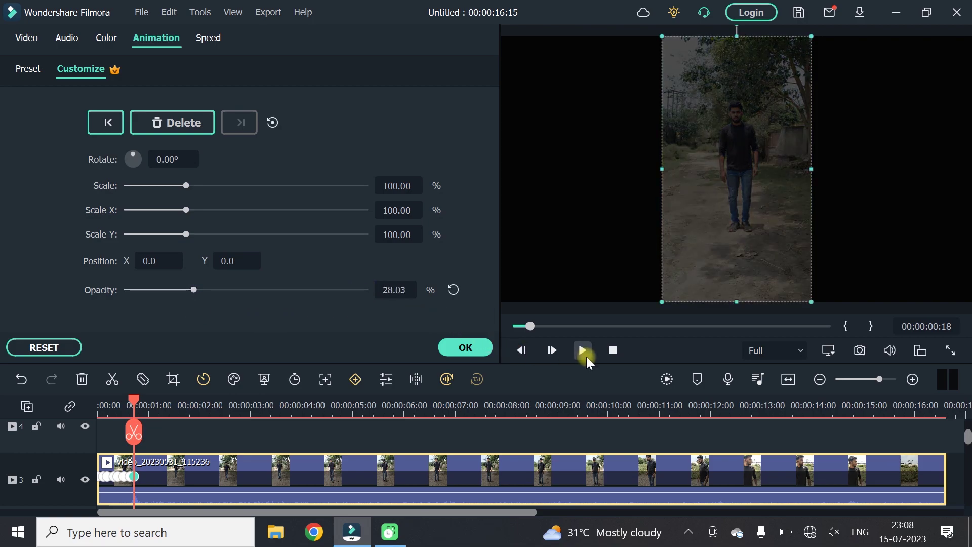
left_click(554, 352)
left_click(554, 351)
left_click(555, 351)
left_click(554, 351)
left_click(554, 351)
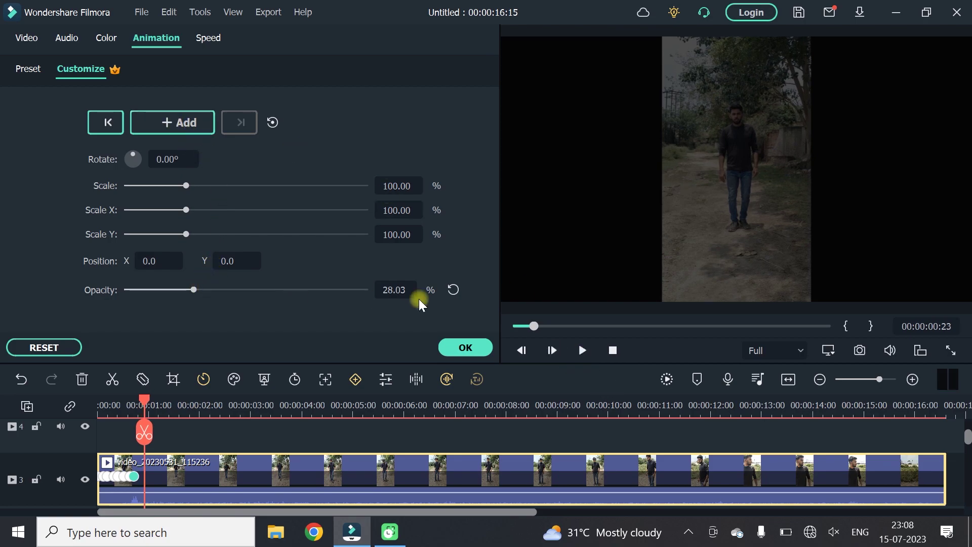
double_click(400, 290)
type("100")
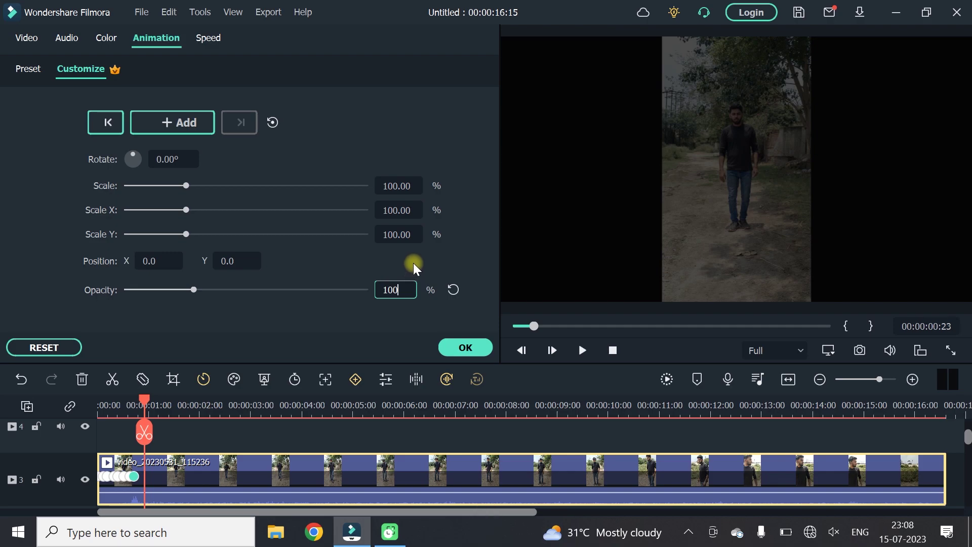
key("Return")
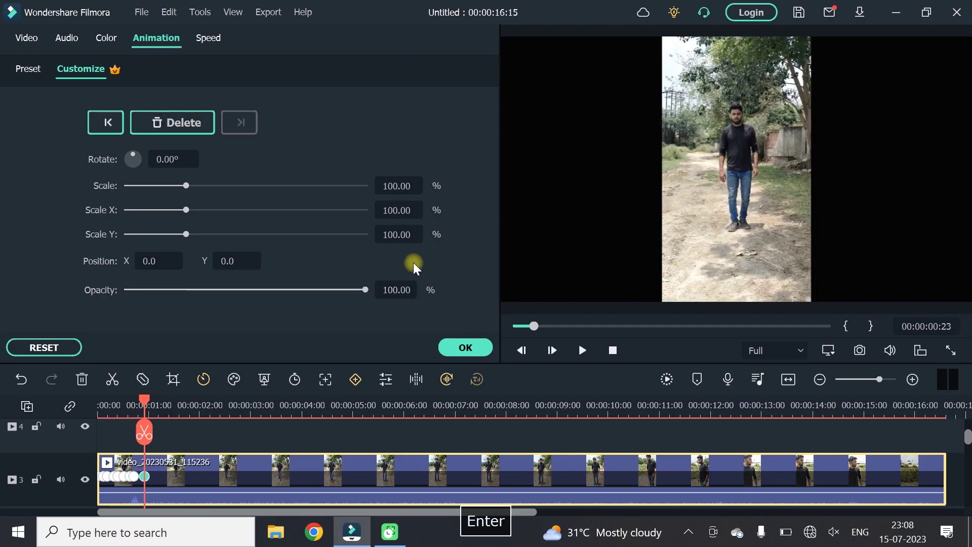
- Dip opacity to about 28% again, then back to 100% four frames later
left_click(552, 350)
left_click(555, 349)
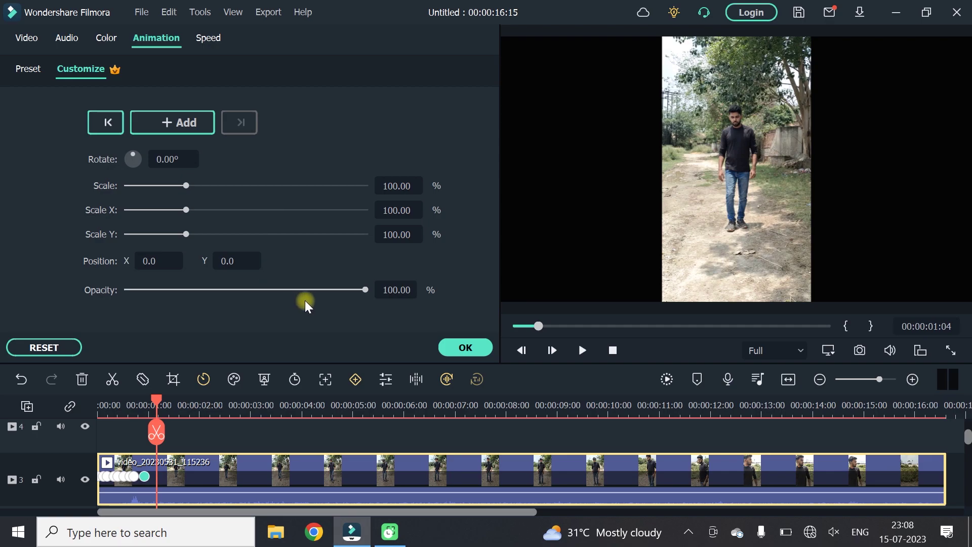
left_click_drag(313, 290, 194, 289)
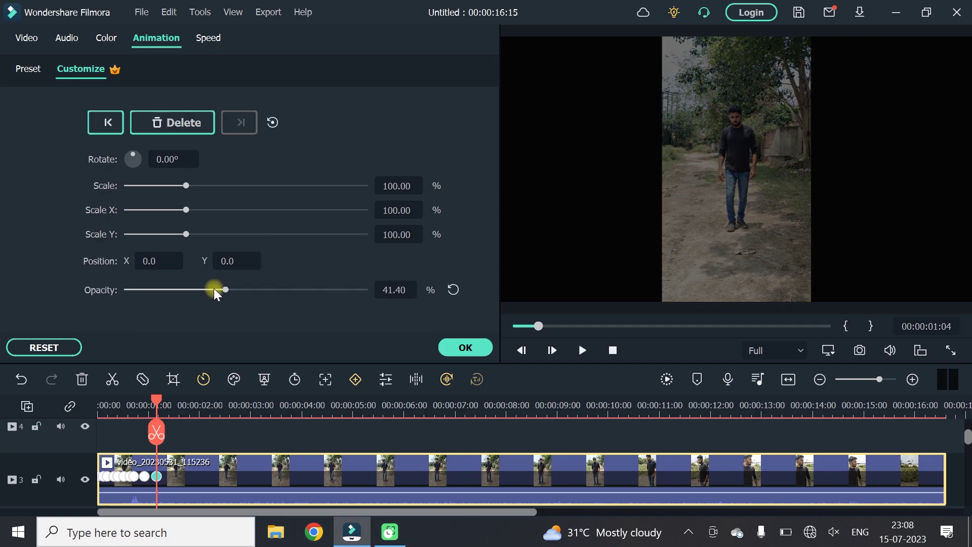
left_click(552, 350)
left_click(551, 351)
left_click(551, 351)
left_click(551, 350)
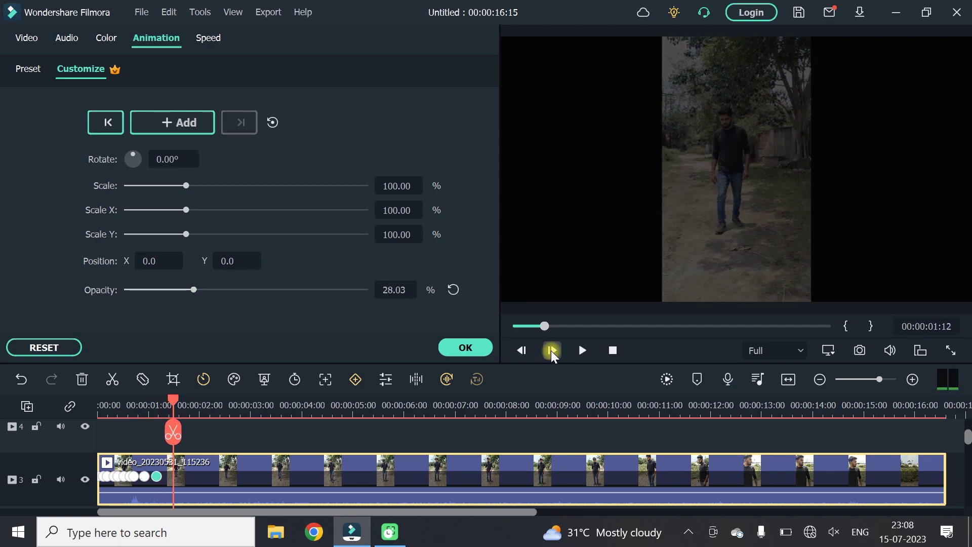
double_click(397, 290)
type("1")
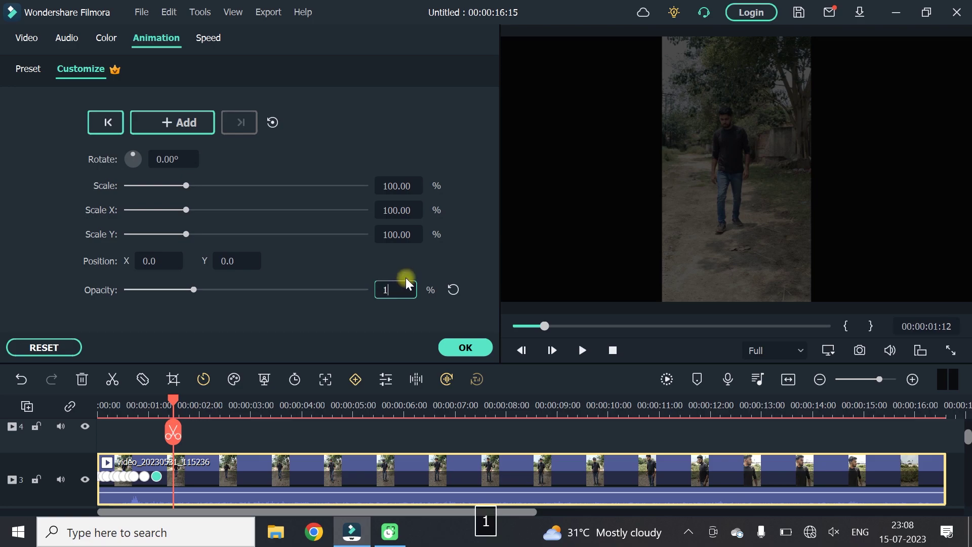
type("00")
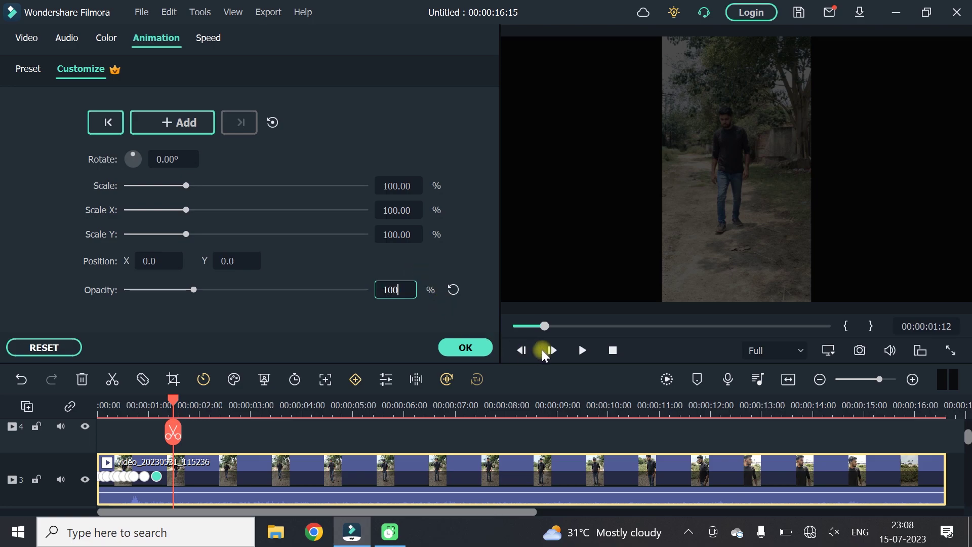
left_click(553, 350)
- Key opacity at 27% four frames on, then 100% at 00:00:02:08
left_click(553, 350)
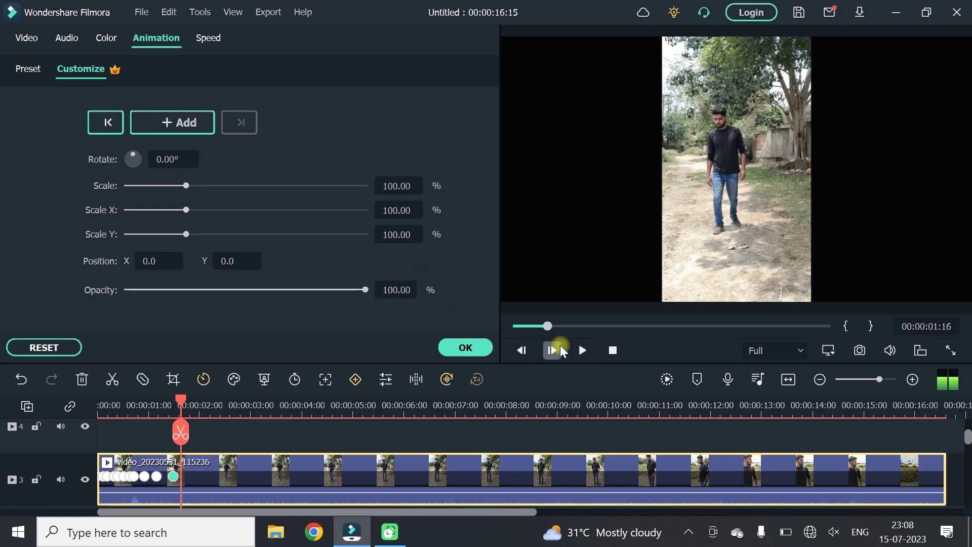
left_click(553, 351)
left_click(554, 351)
left_click(553, 351)
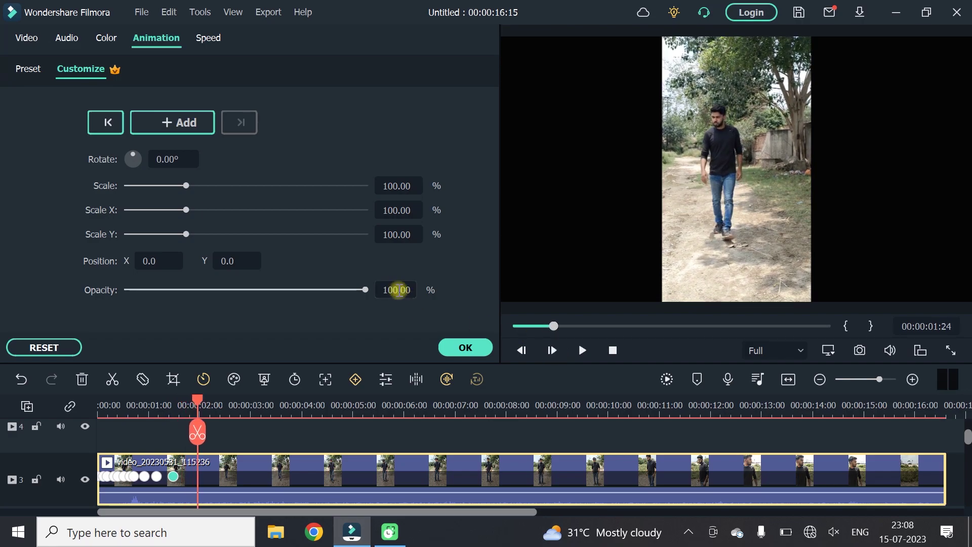
double_click(405, 291)
type("2")
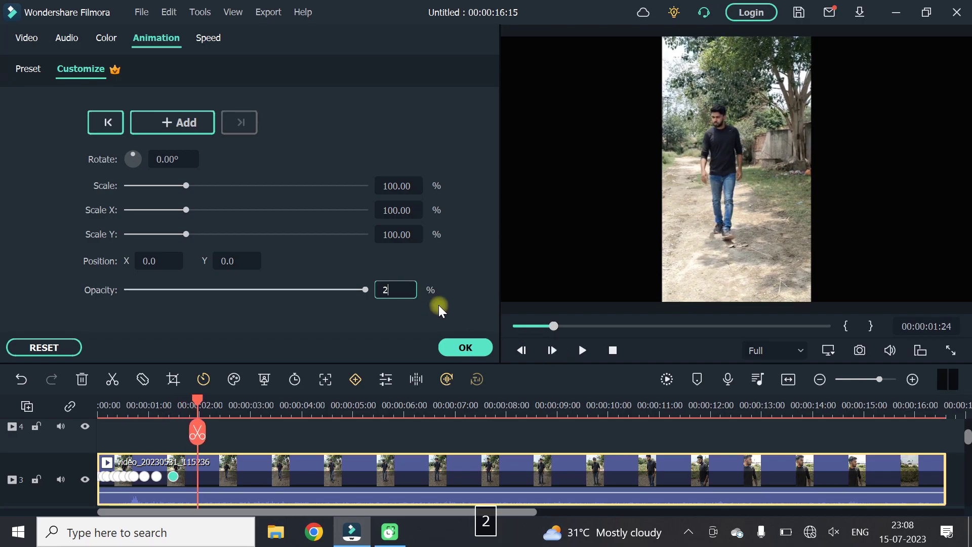
type("7")
left_click(447, 337)
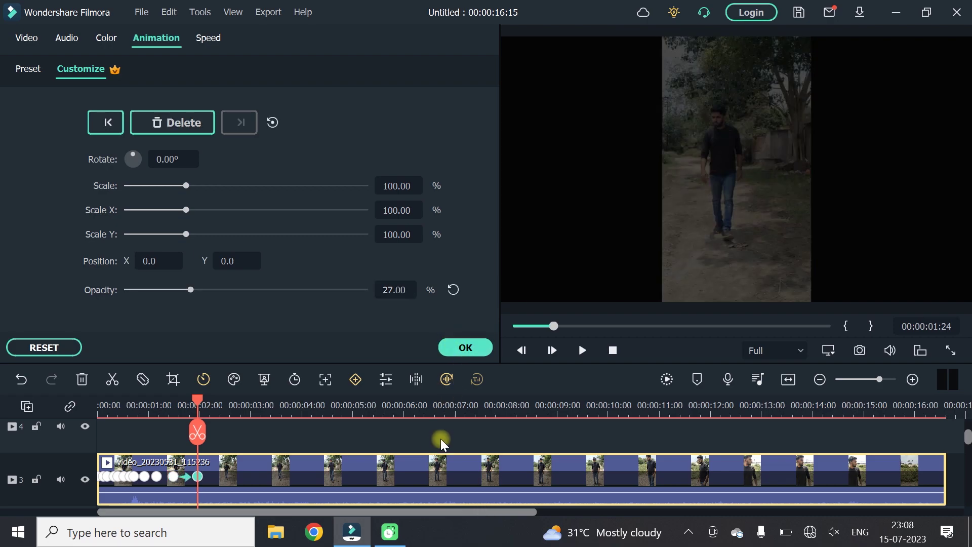
left_click_drag(198, 402, 215, 404)
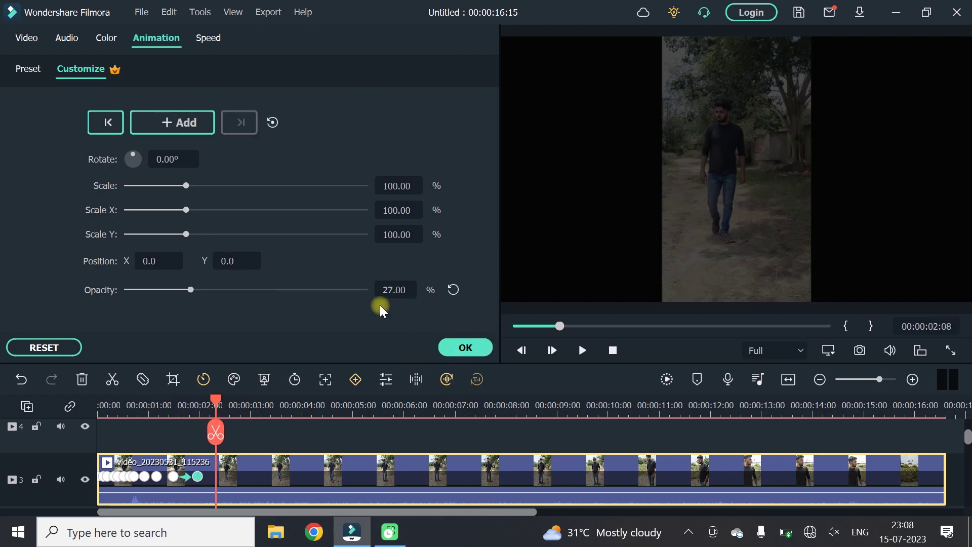
double_click(393, 290)
type("10")
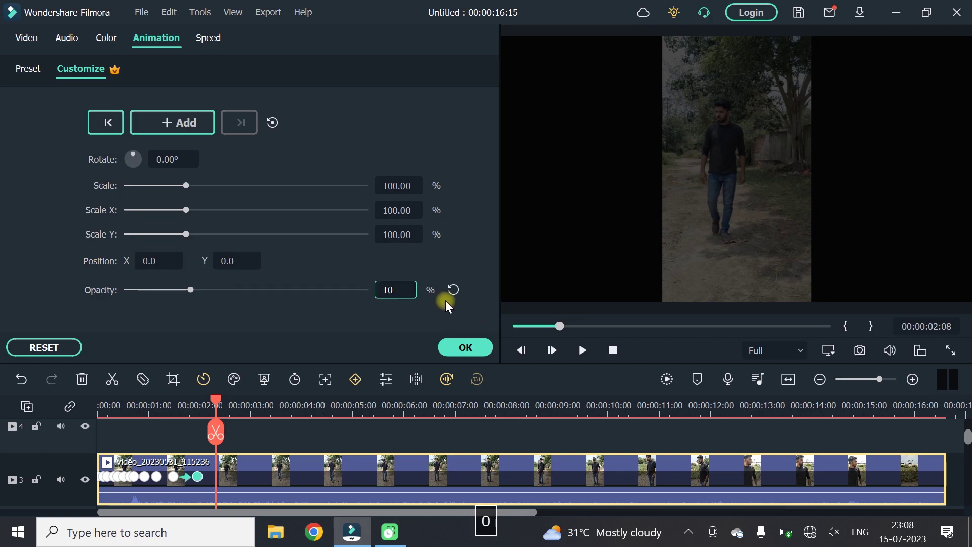
type("0.00")
key("Return")
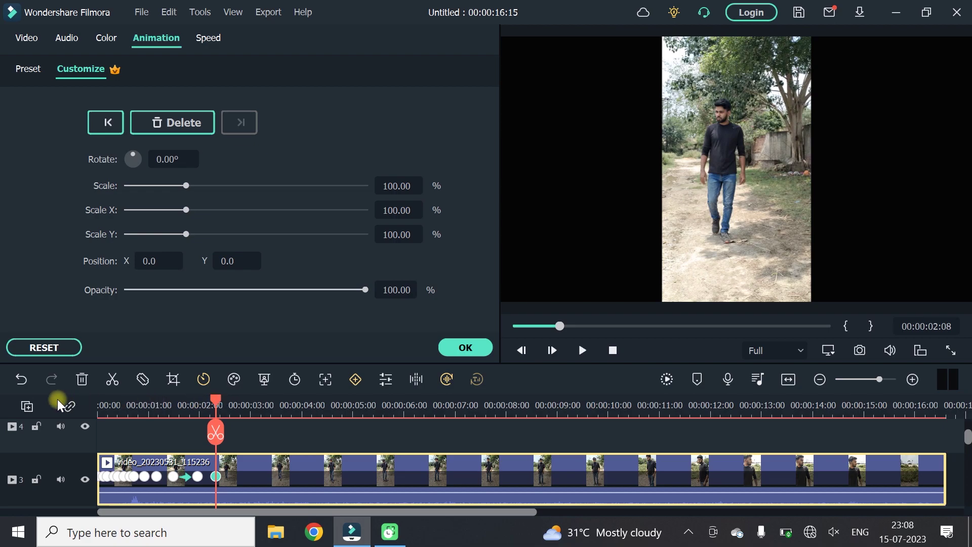
left_click_drag(218, 398, 76, 402)
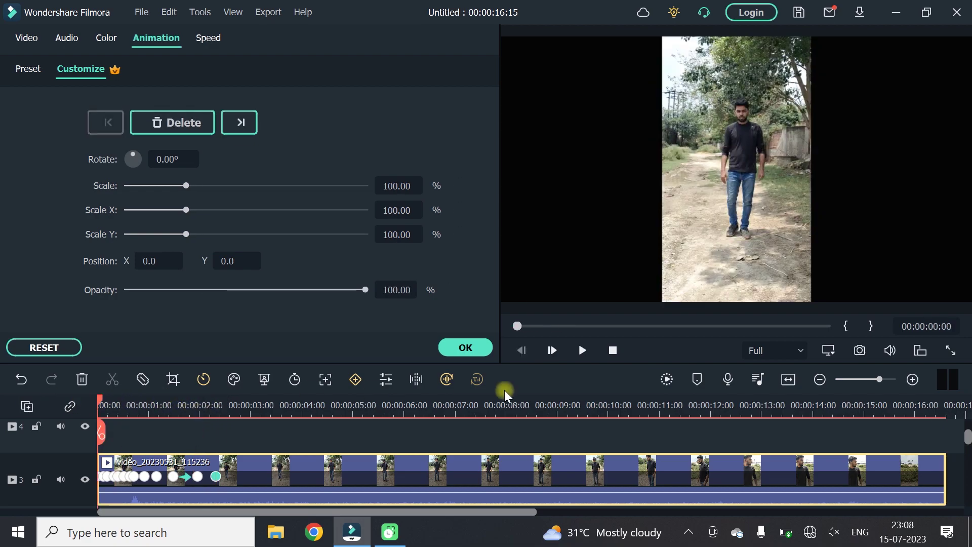
- Play back the opacity flicker and stop at 00:00:02:20
left_click(583, 350)
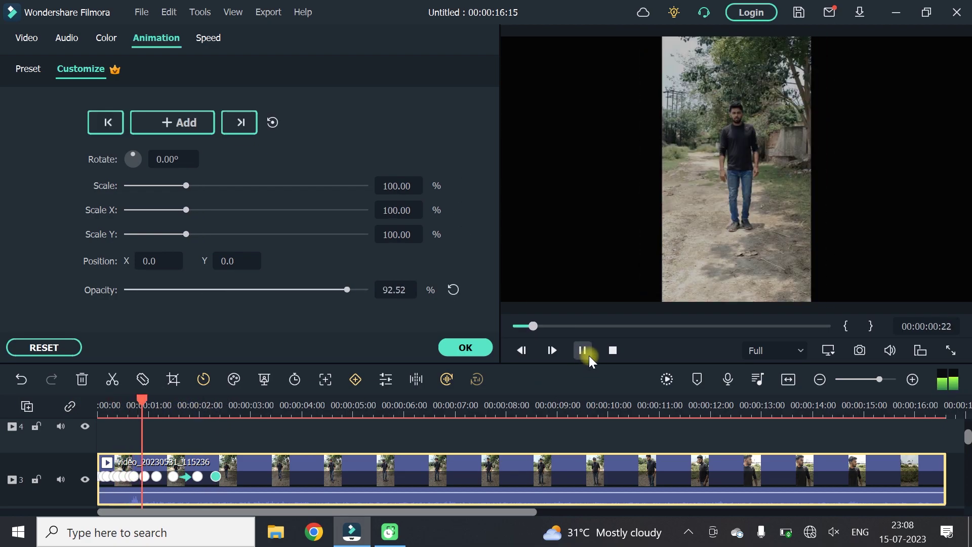
left_click(590, 354)
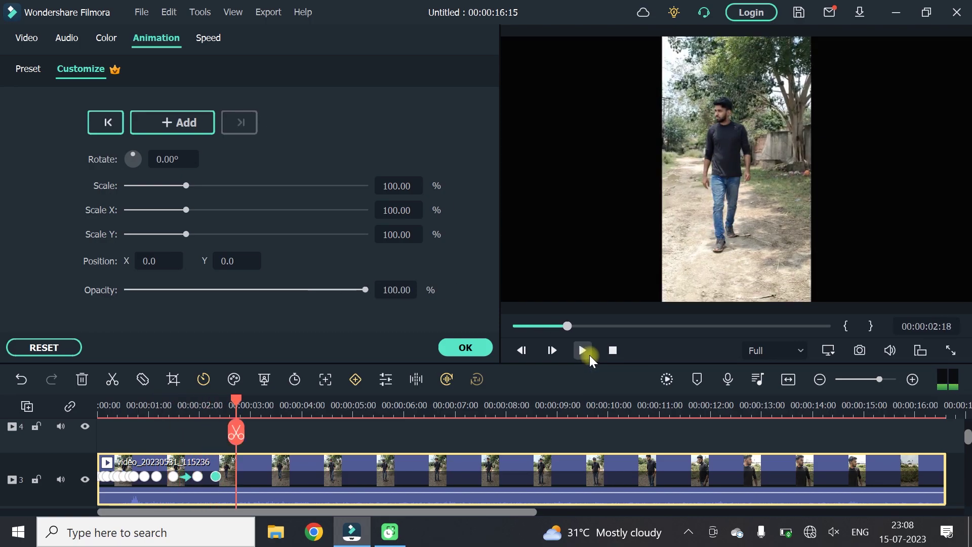
mouse_move(236, 404)
left_mouse_down()
mouse_move(107, 428)
mouse_move(151, 430)
left_mouse_up()
left_click(582, 351)
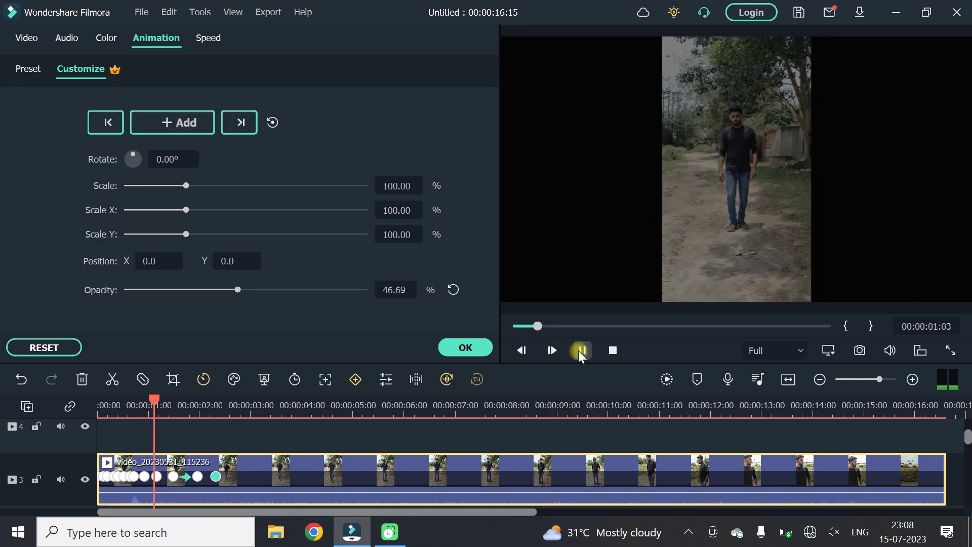
left_click(581, 351)
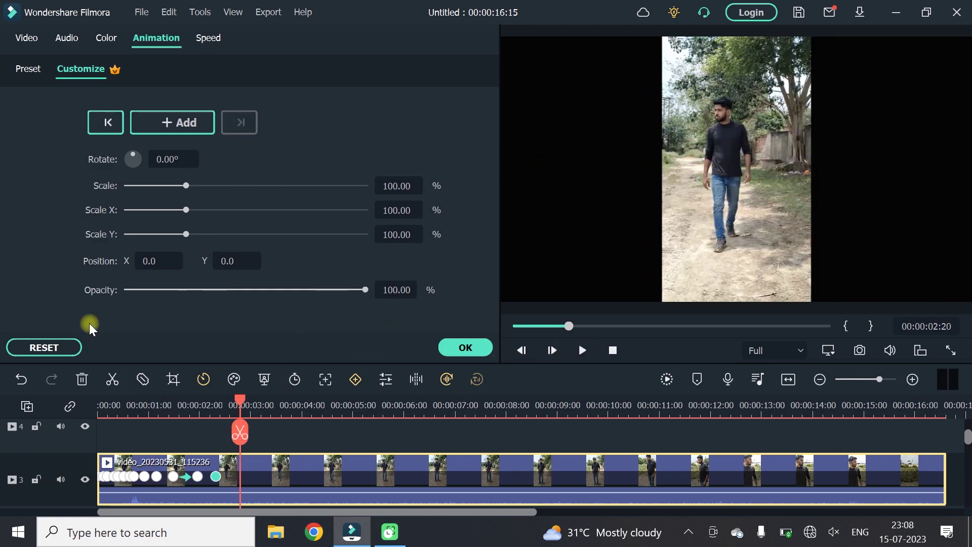
- Key Position X at 36, nudge it left of centre, and confirm with OK
left_click(152, 256)
type("36")
key("Return")
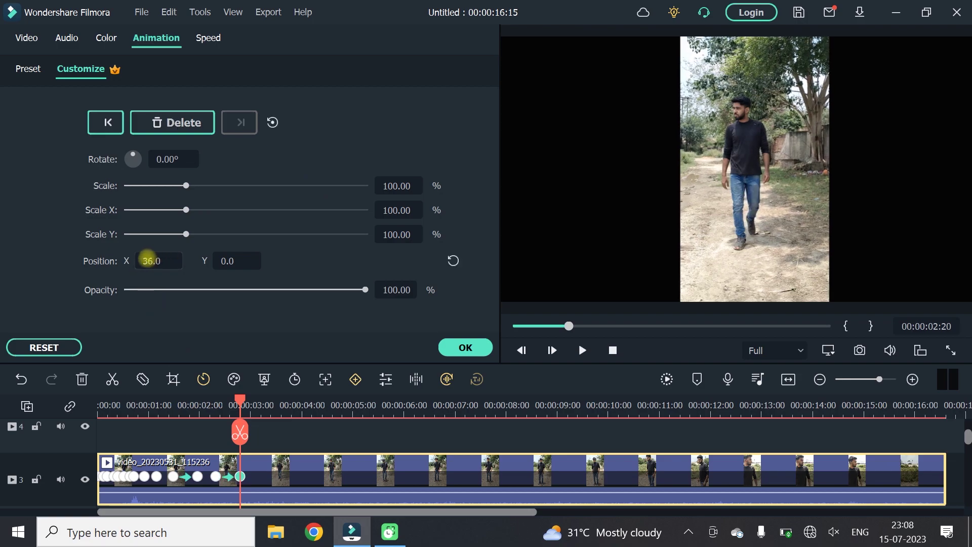
left_click_drag(147, 256, 149, 258)
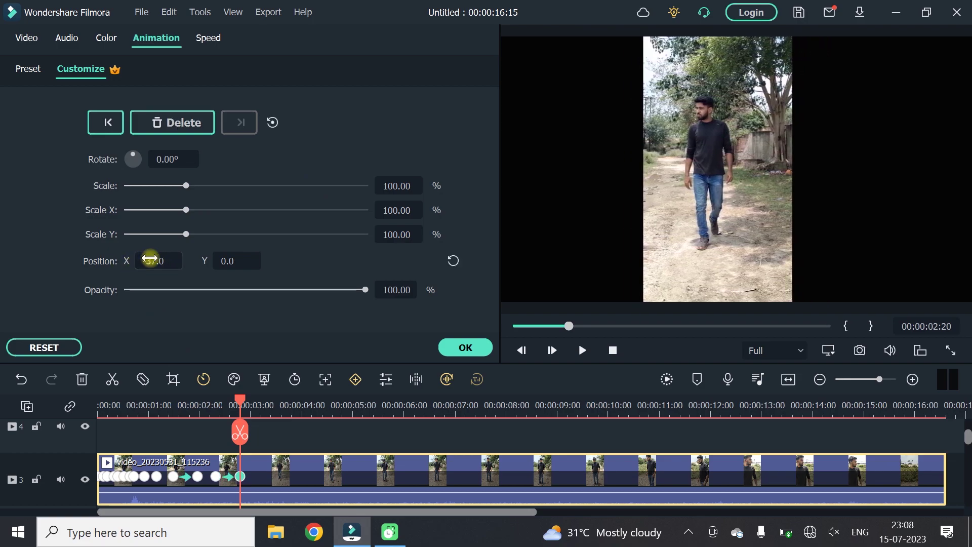
left_click(470, 347)
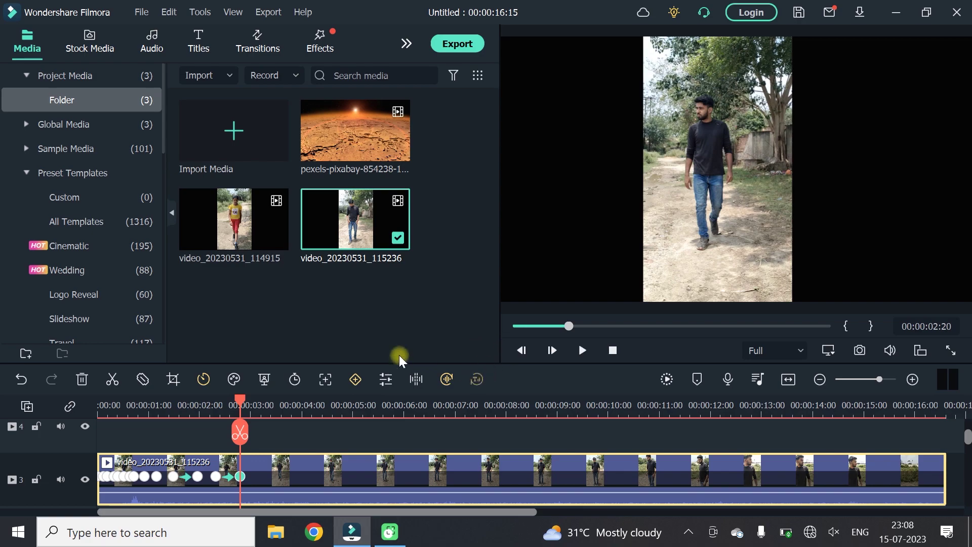